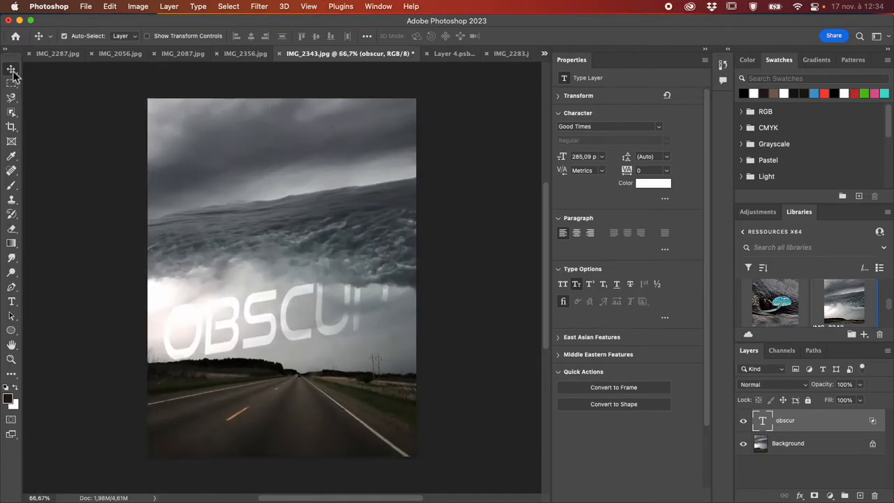
- Move the OBSCUR text up into the bright gap between the dark clouds and the storm shelf
left_click_drag(296, 303, 295, 174)
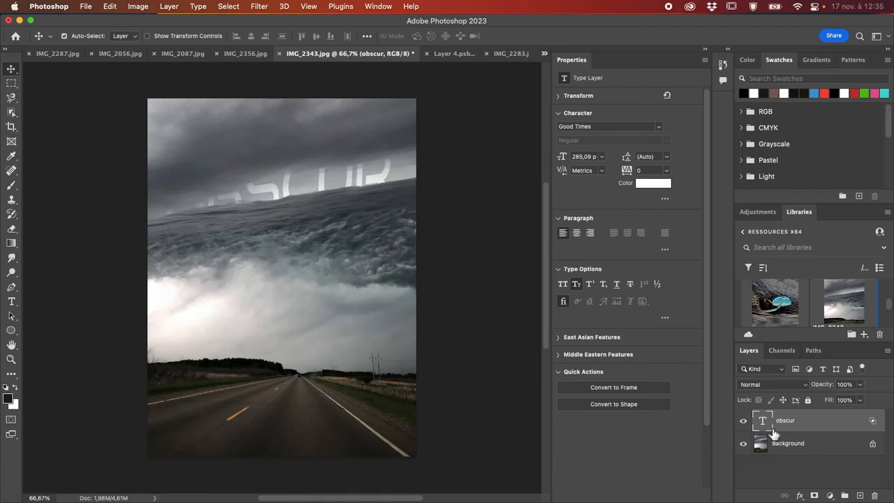
- Switch to Creative Cloud and open IMG_2078 from the ressources X64 library in Photoshop
key("ctrl+Up")
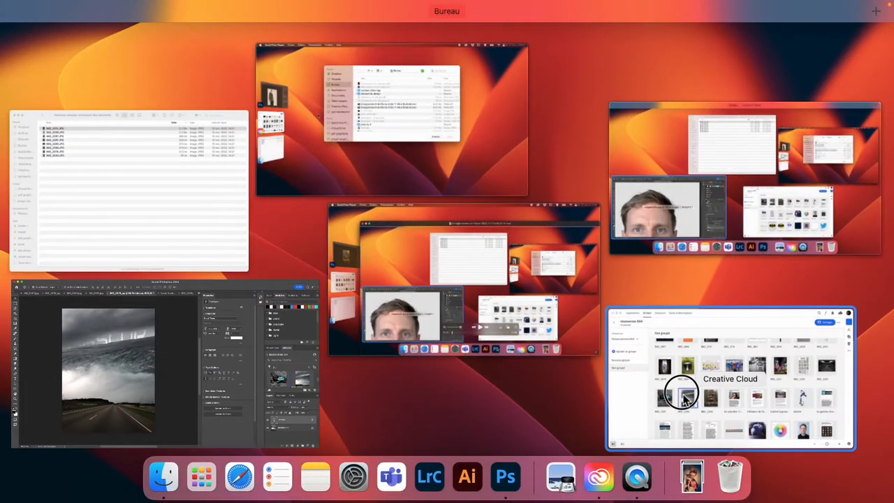
left_click(684, 405)
left_click(274, 198)
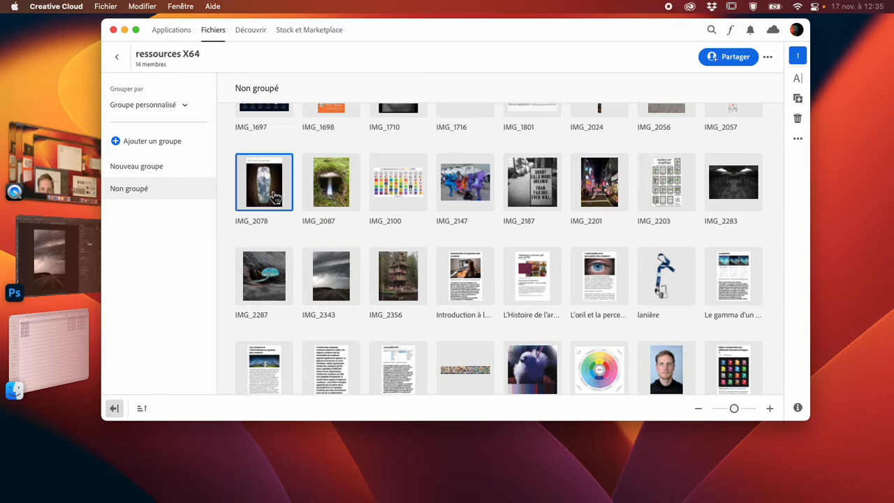
double_click(274, 196)
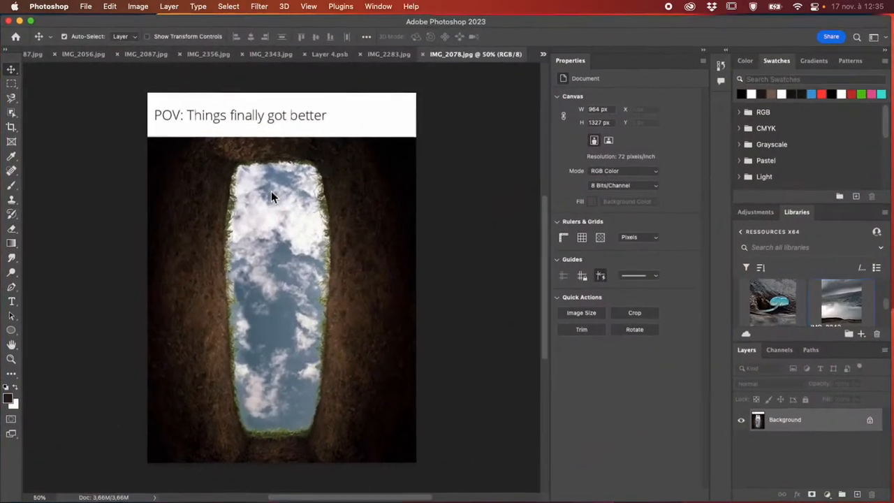
- Crop away the white "POV: Things finally got better" caption band and a thin strip of the photo's upper edge
left_click(11, 126)
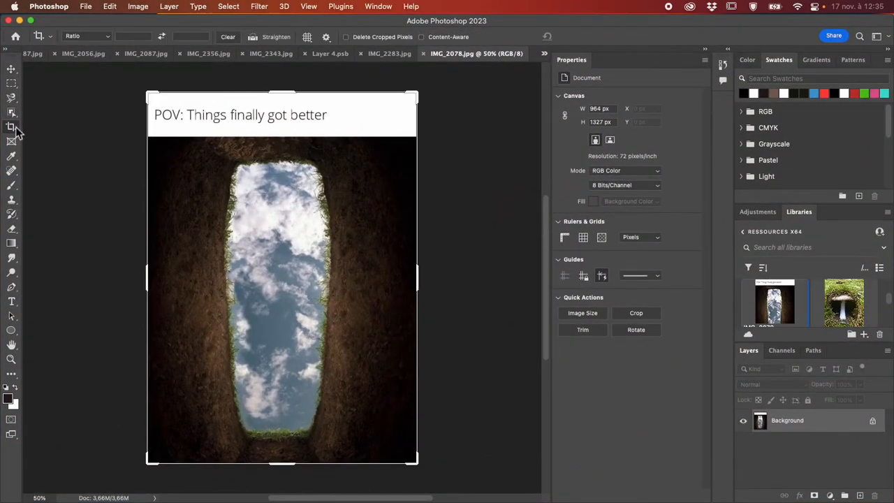
left_click_drag(289, 96, 288, 118)
key("Return")
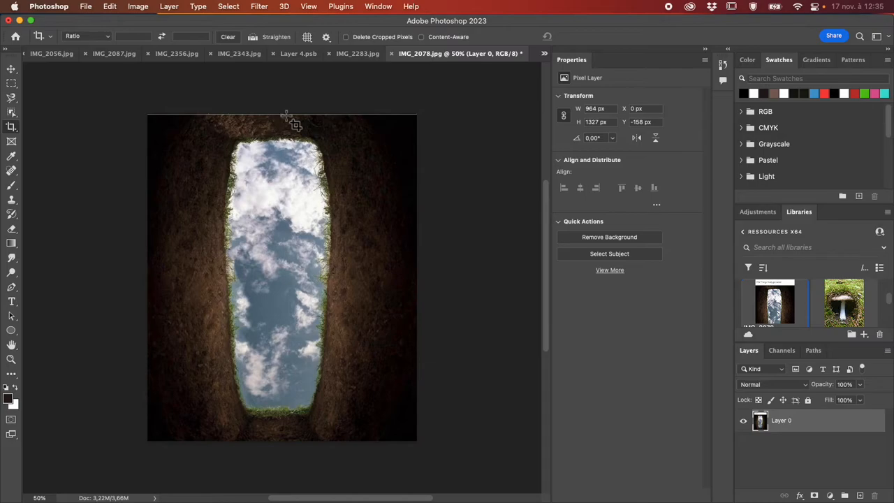
left_click(11, 112)
left_click(12, 126)
left_click_drag(293, 116, 292, 120)
key("Return")
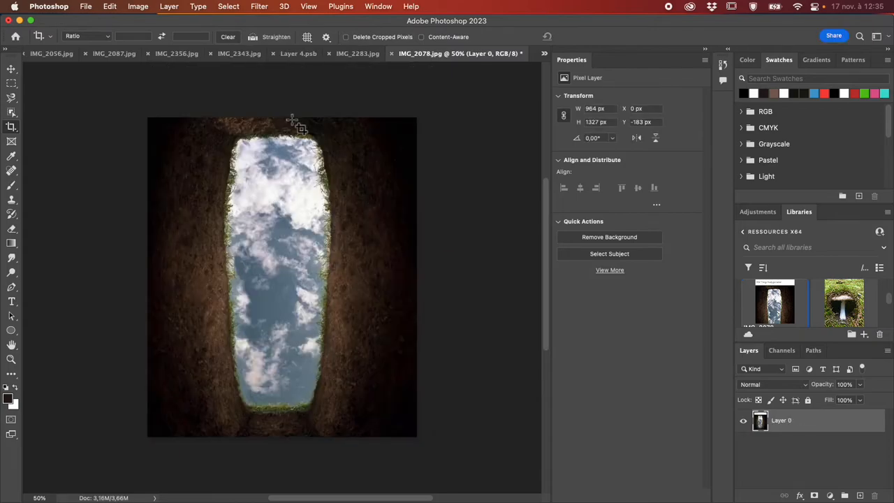
left_click(292, 120)
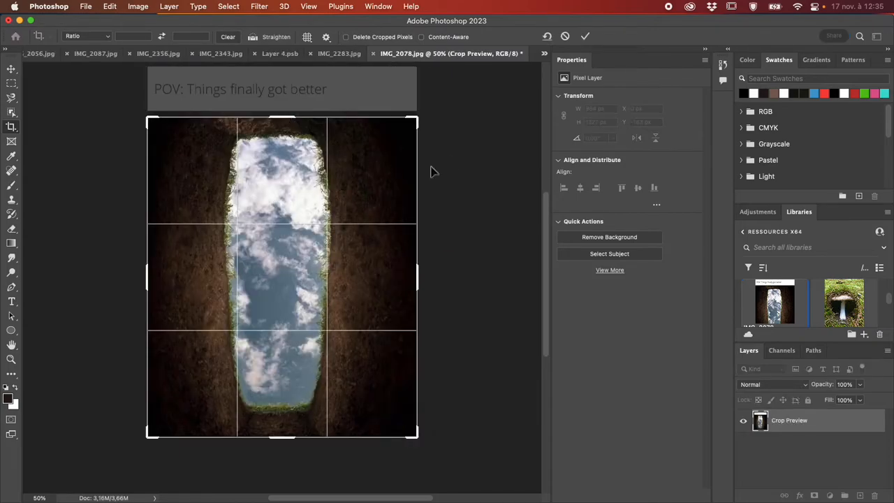
key("Return")
key("super+z")
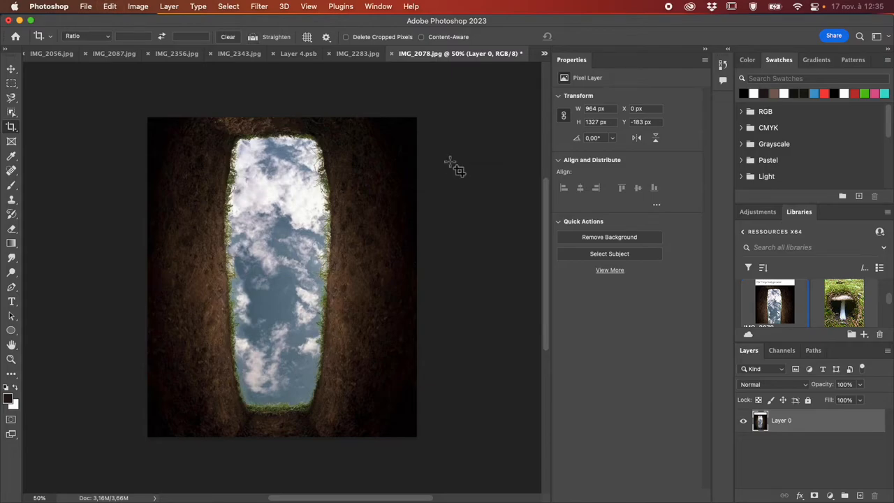
key("super+z")
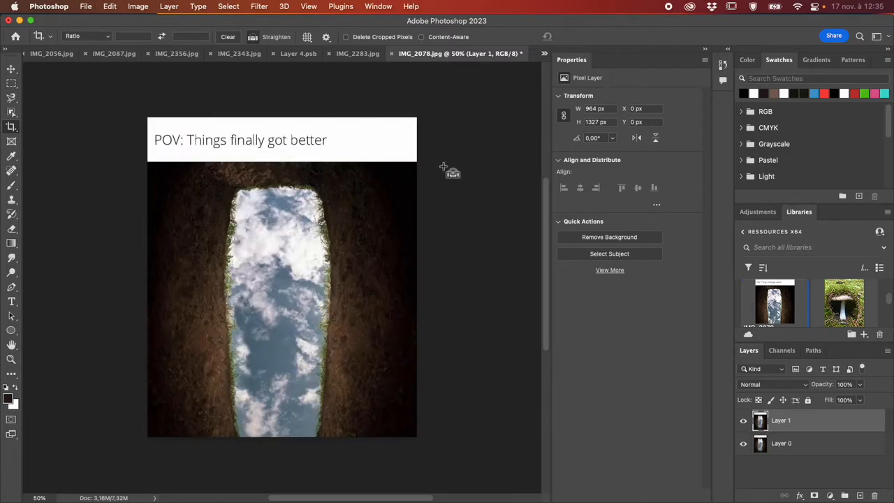
key("super+shift+z")
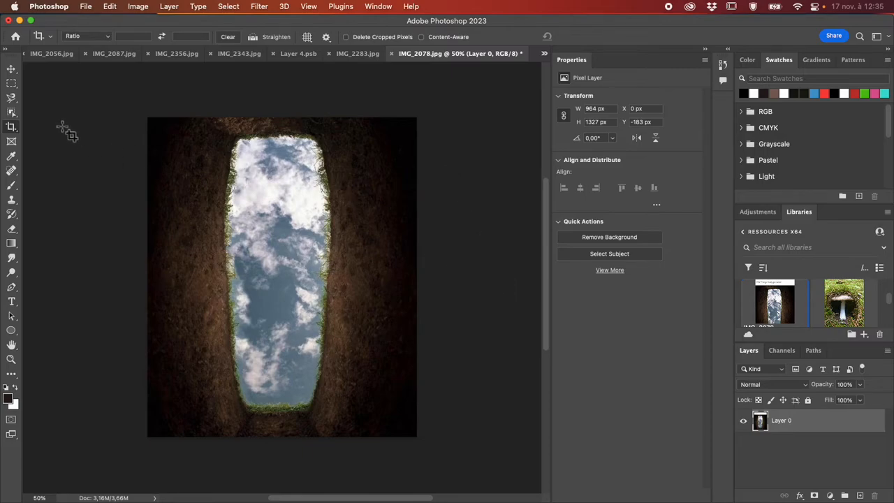
- Convert Layer 0 of the cropped image to a smart object
left_click(12, 70)
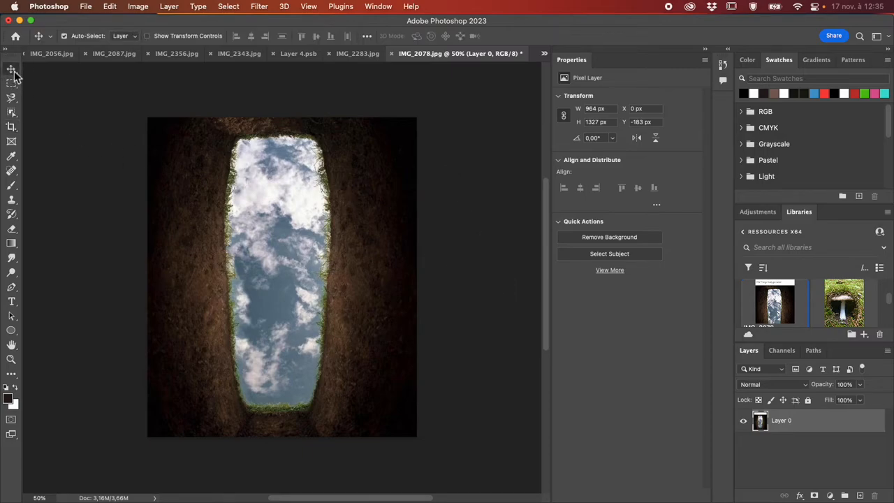
right_click(824, 435)
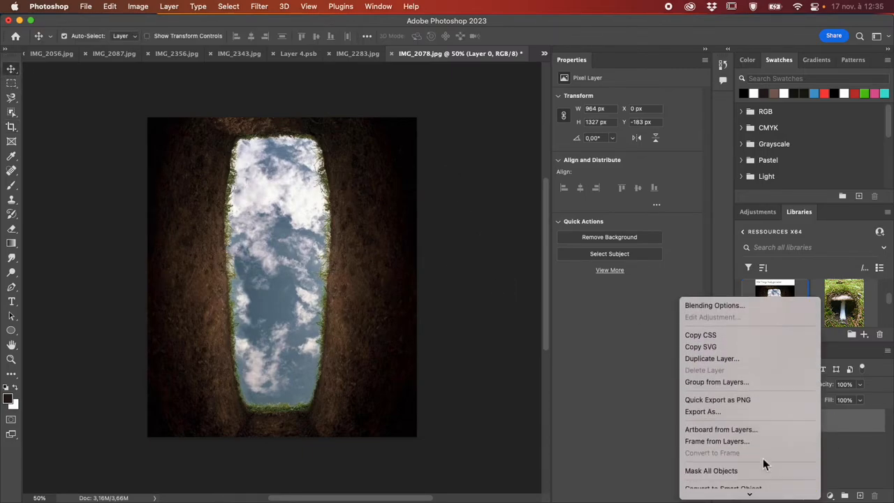
scroll(764, 462, "down", 2)
left_click(755, 393)
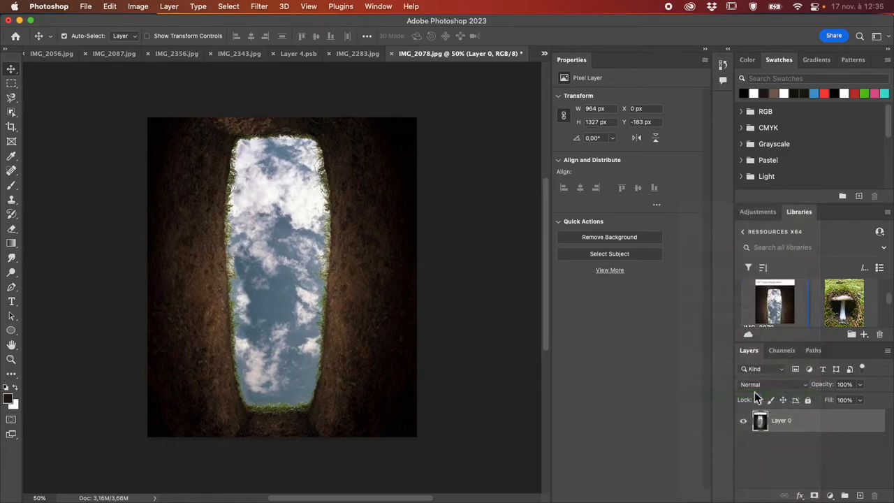
left_click(364, 59)
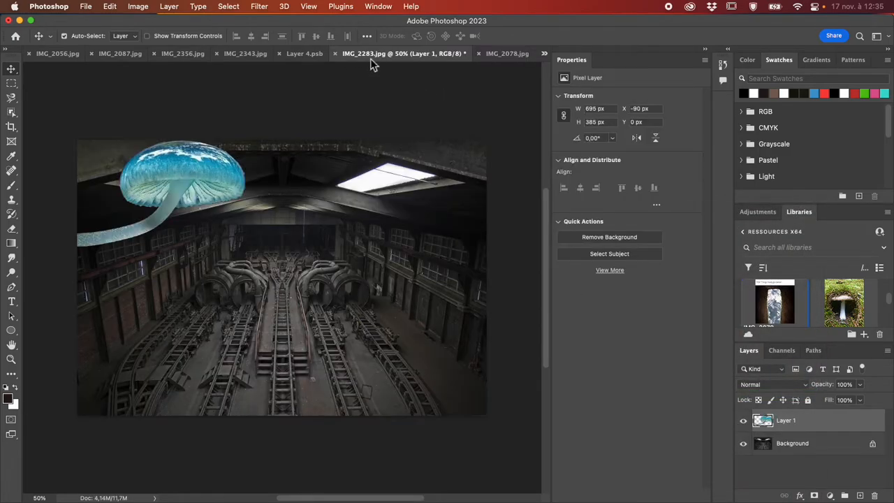
left_click(502, 54)
left_click_drag(470, 62, 293, 58)
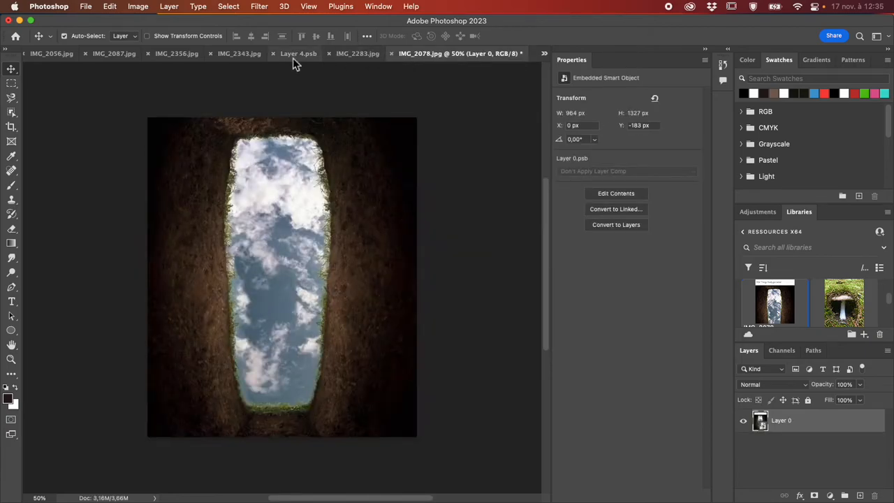
left_click(248, 56)
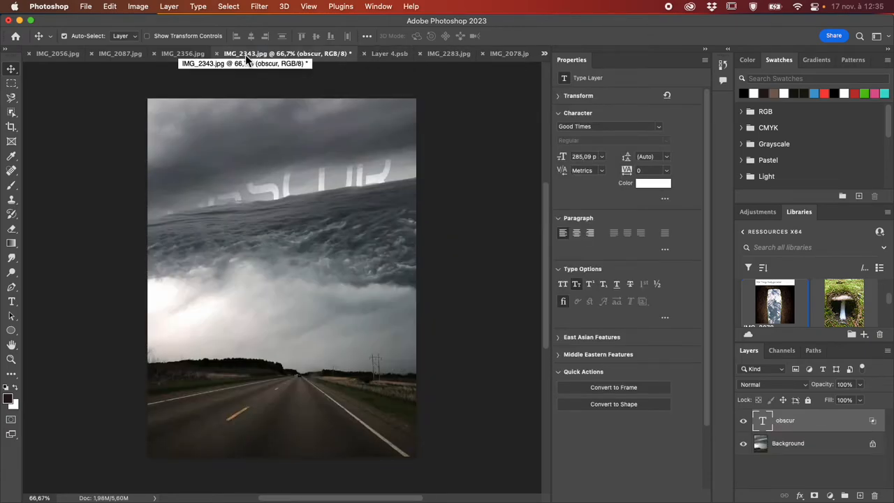
- Return to IMG_2078.jpg and load the outline of the Layer 0 smart object as a selection
left_click(509, 56)
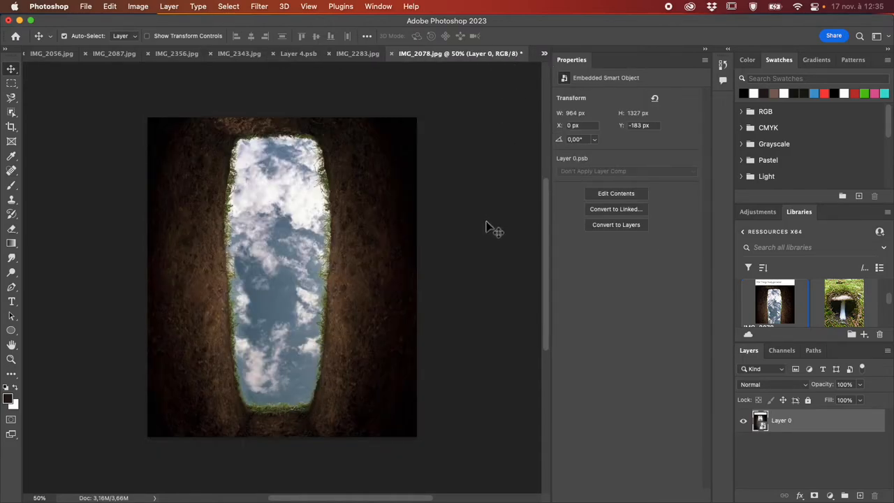
left_click(760, 424, "super")
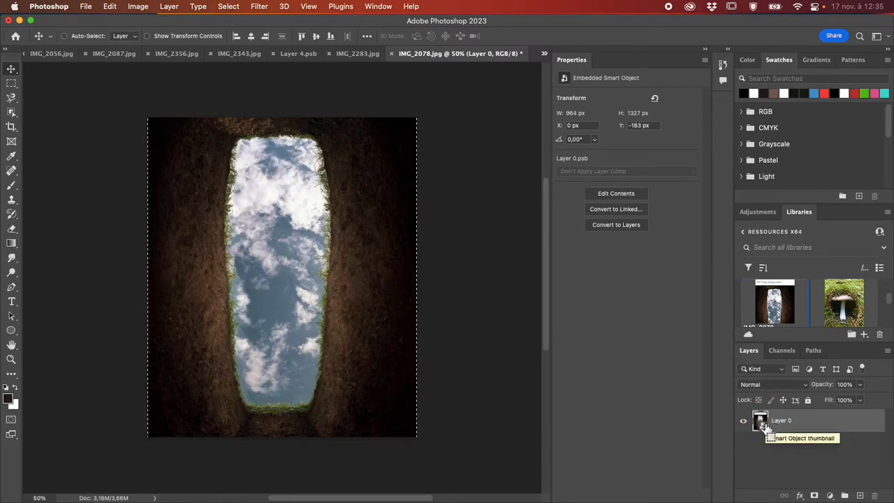
- Add a new empty layer directly above the Background in IMG_2343.jpg
left_click(241, 54)
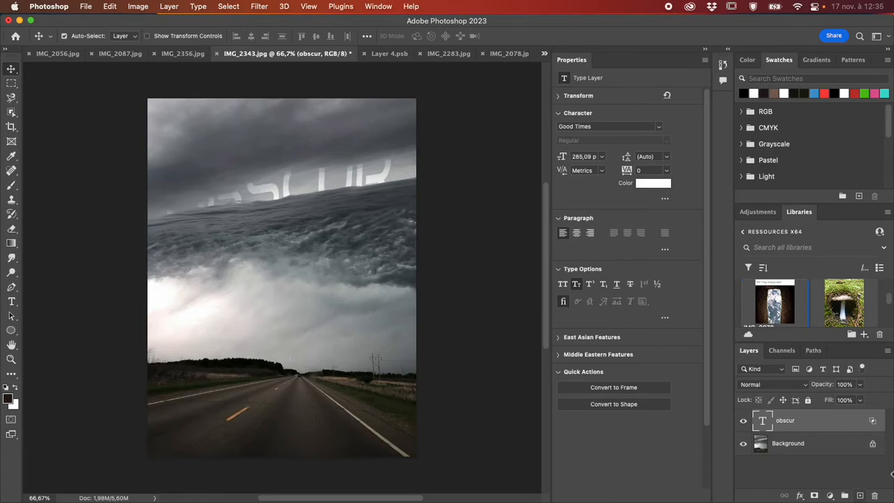
left_click(830, 447)
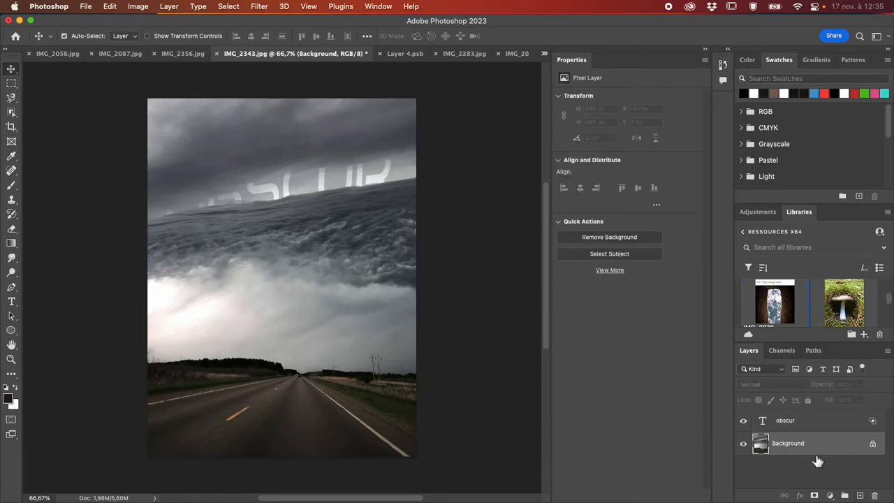
left_click(860, 495)
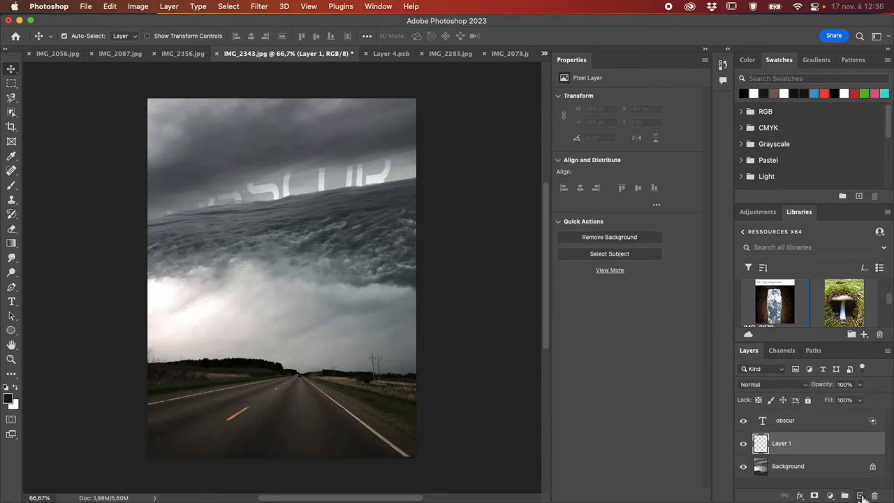
left_click(260, 7)
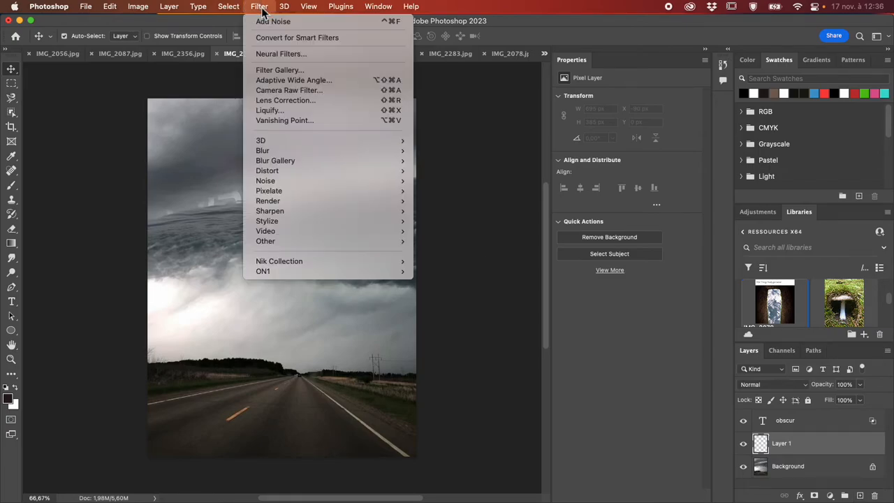
left_click(311, 122)
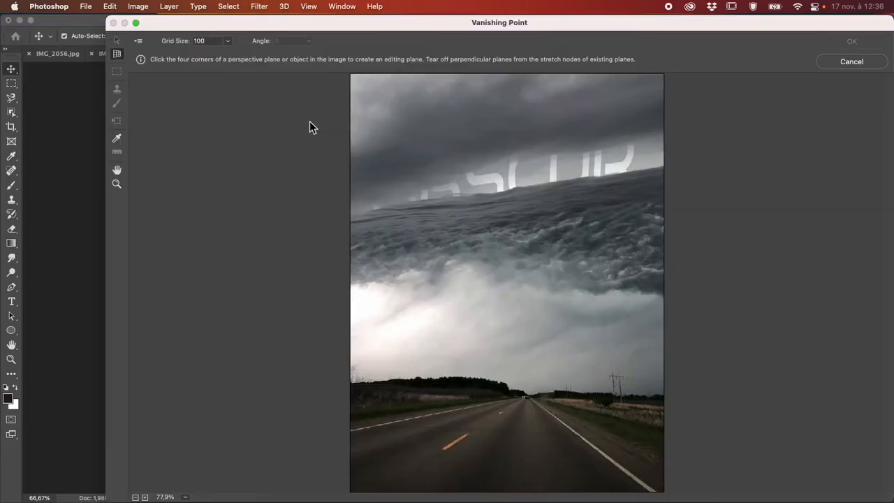
left_click_drag(393, 21, 295, 16)
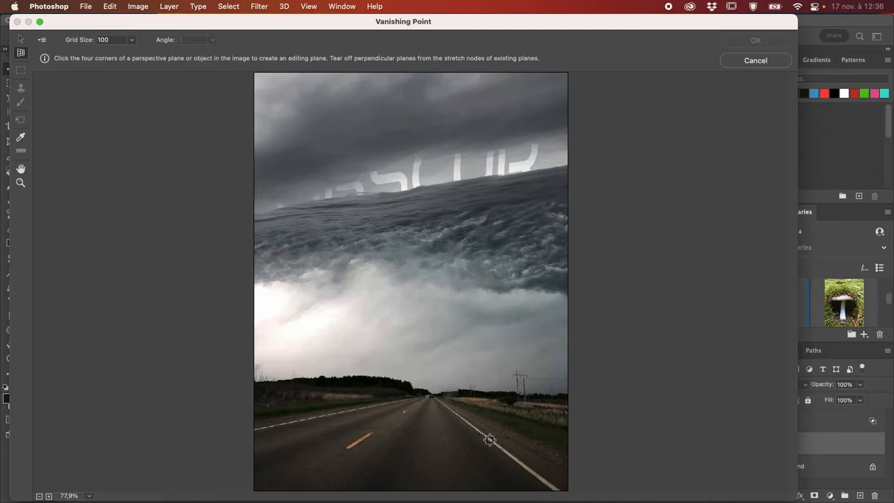
left_click(756, 61)
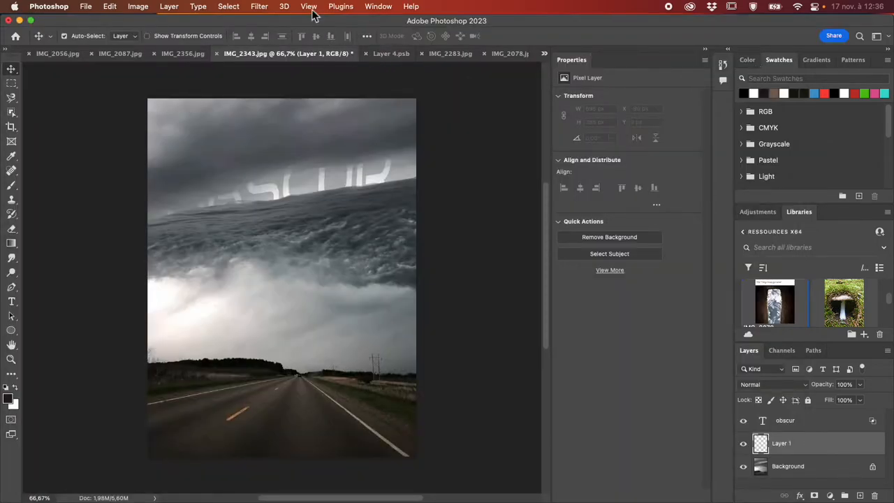
- Open the Vanishing Point filter for the new empty layer and reposition its window to show the whole dialog
left_click(260, 6)
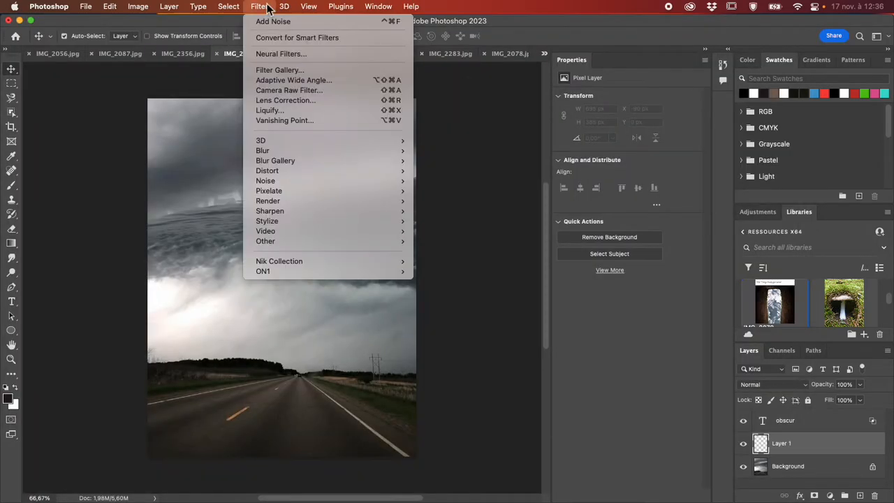
left_click(326, 125)
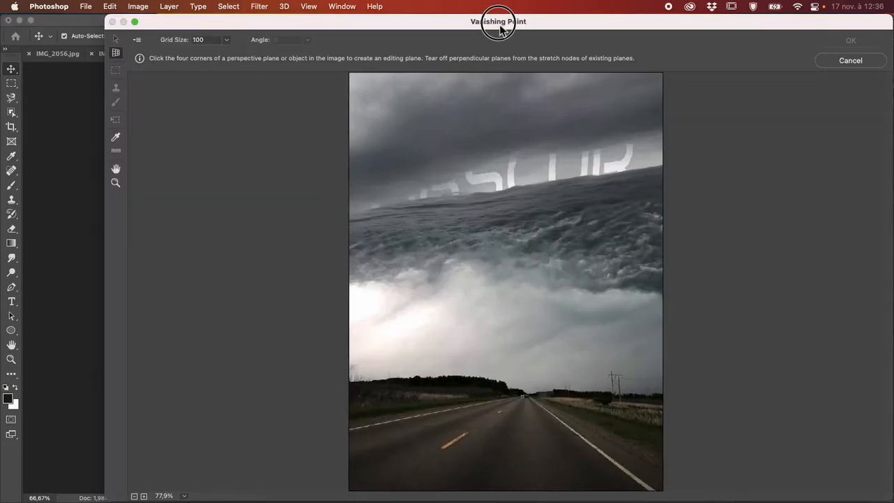
left_click_drag(504, 24, 404, 22)
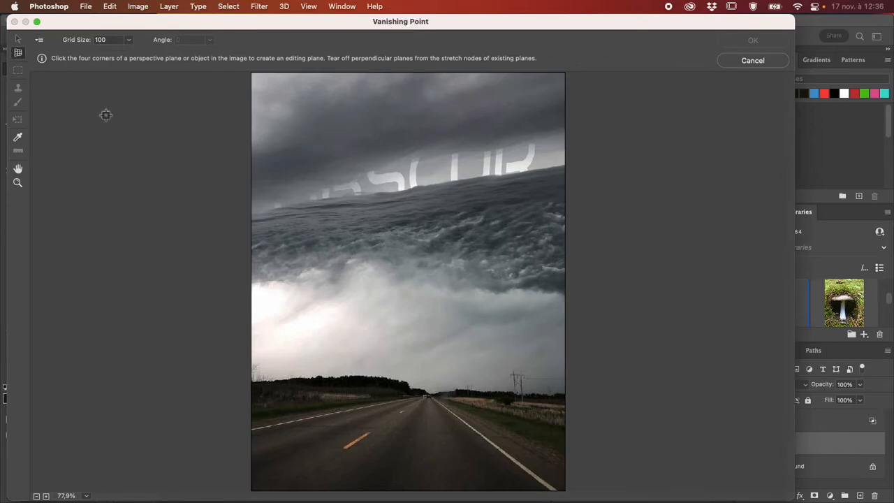
left_click(560, 492)
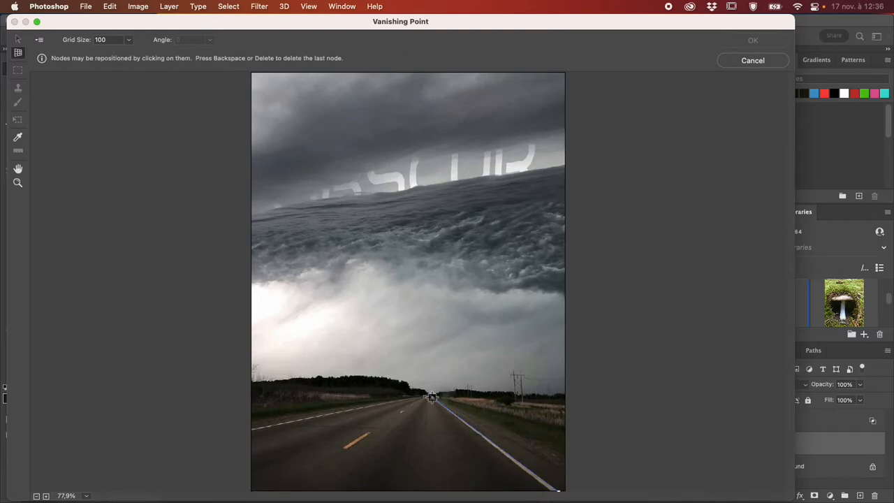
left_click(431, 395)
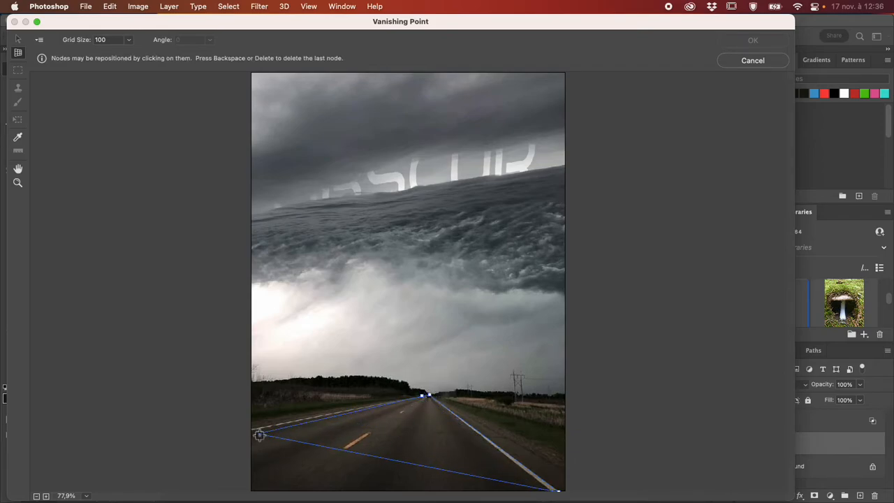
left_click(248, 433)
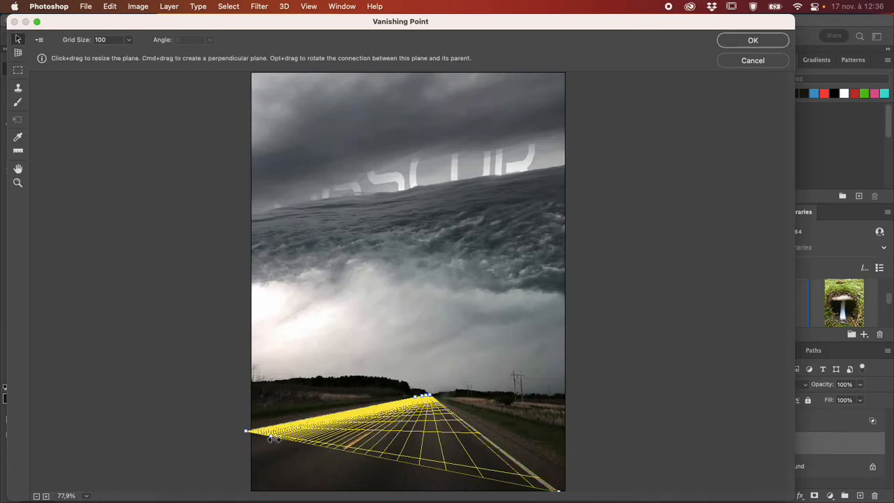
key("BackSpace")
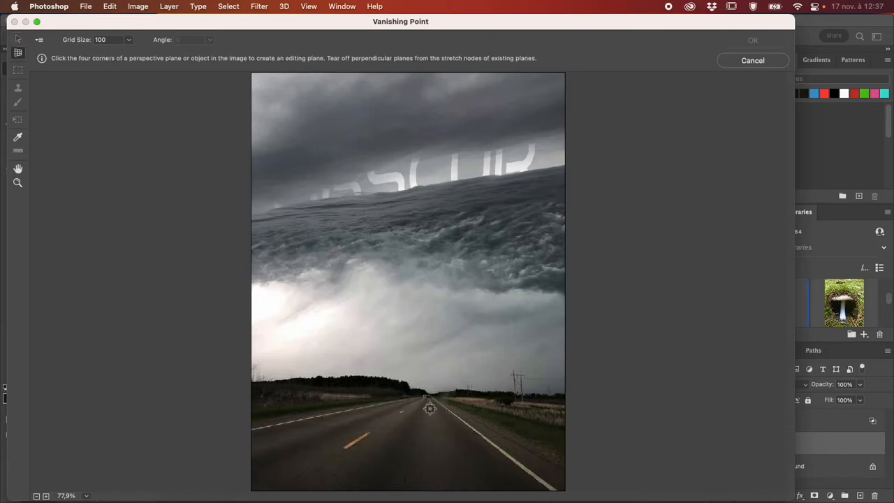
left_click(552, 489)
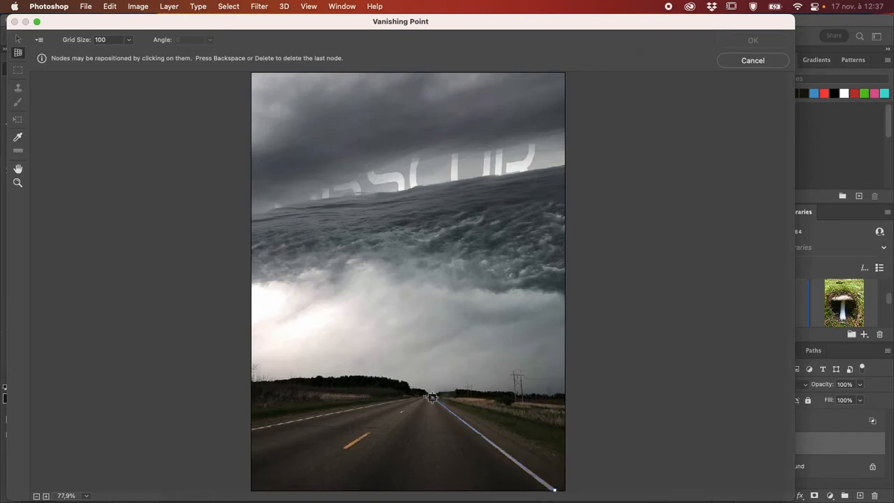
left_click(430, 396)
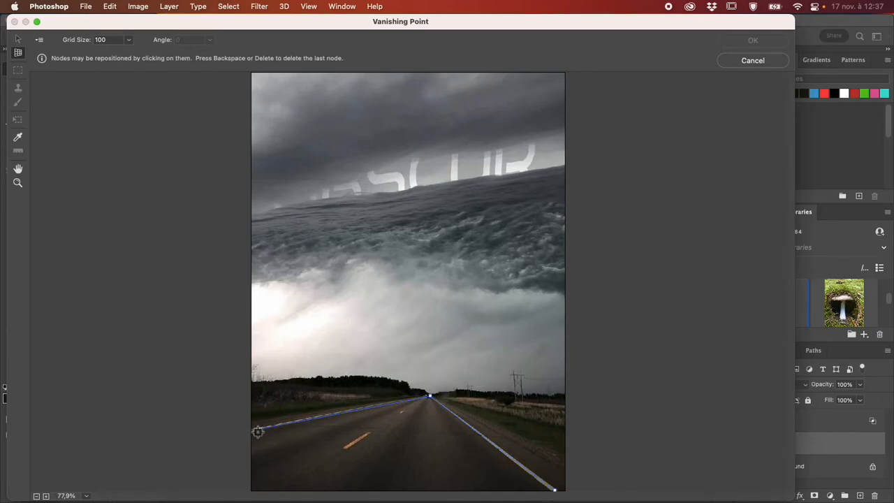
left_click(257, 431)
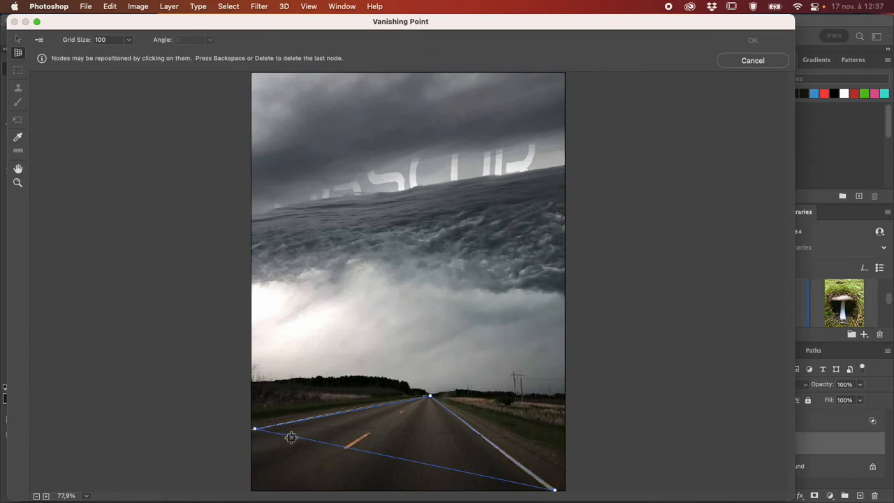
left_click(376, 455)
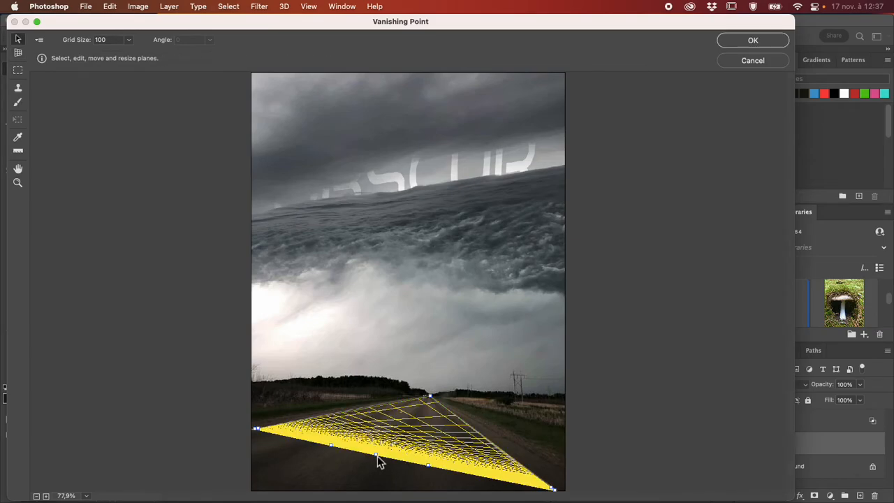
key("BackSpace")
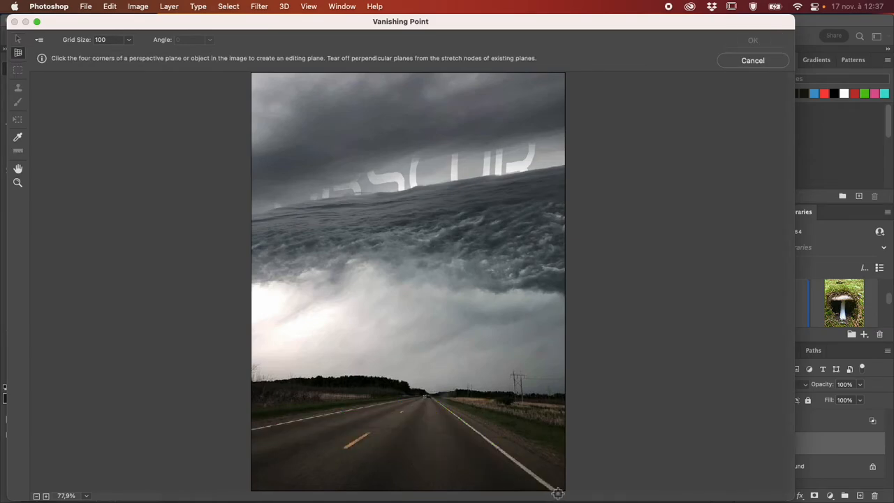
- Draw a four-corner perspective plane on the road, following its two white edge lines up to the horizon
key("super+plus")
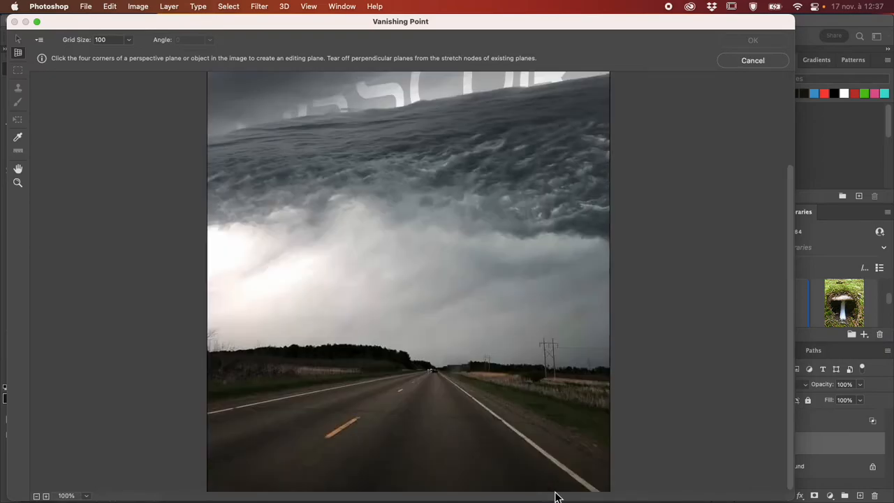
left_click(597, 489)
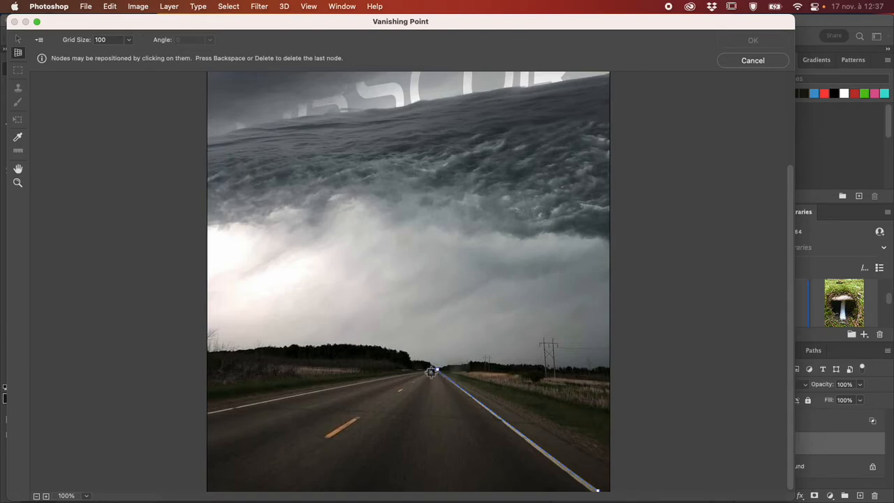
left_click(431, 372)
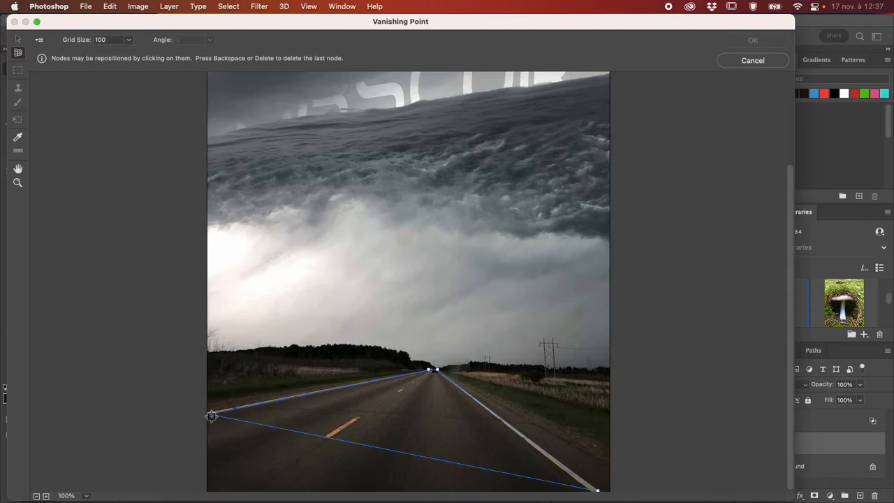
left_click(210, 416)
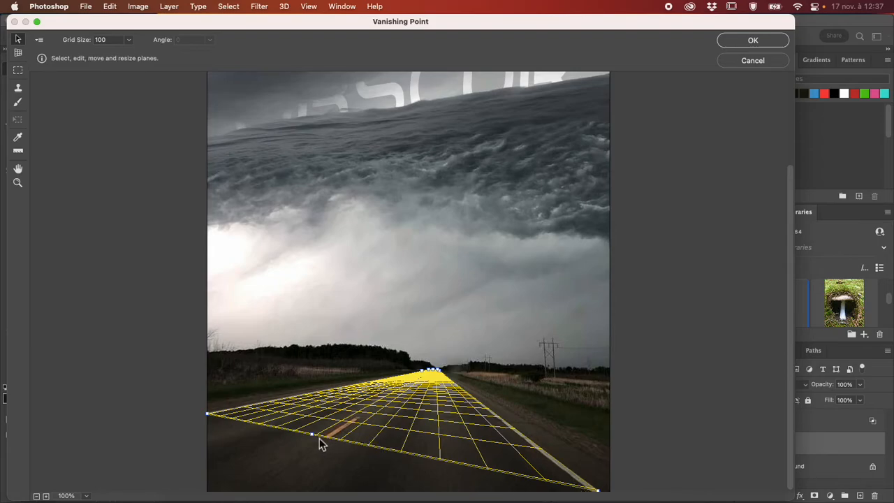
- Fine-tune the perspective plane's corners so its sides line up with the road's white edge lines
mouse_move(313, 436)
left_mouse_down()
mouse_move(305, 443)
mouse_move(321, 437)
left_mouse_up()
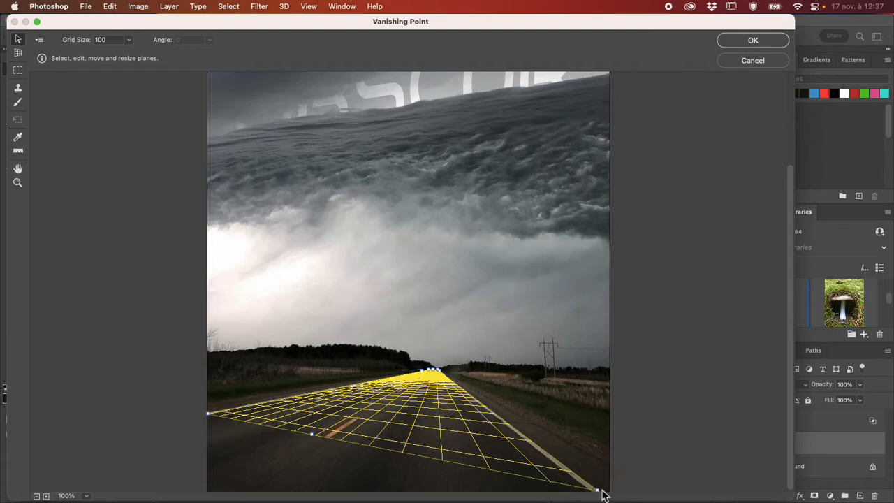
mouse_move(598, 485)
left_mouse_down()
mouse_move(597, 492)
mouse_move(553, 486)
mouse_move(542, 460)
mouse_move(599, 492)
left_mouse_up()
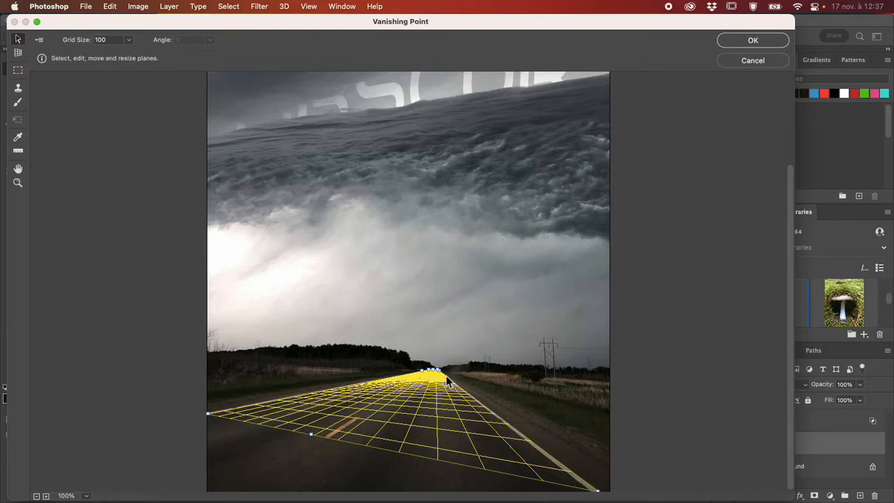
left_click_drag(440, 369, 444, 372)
left_click_drag(208, 415, 206, 413)
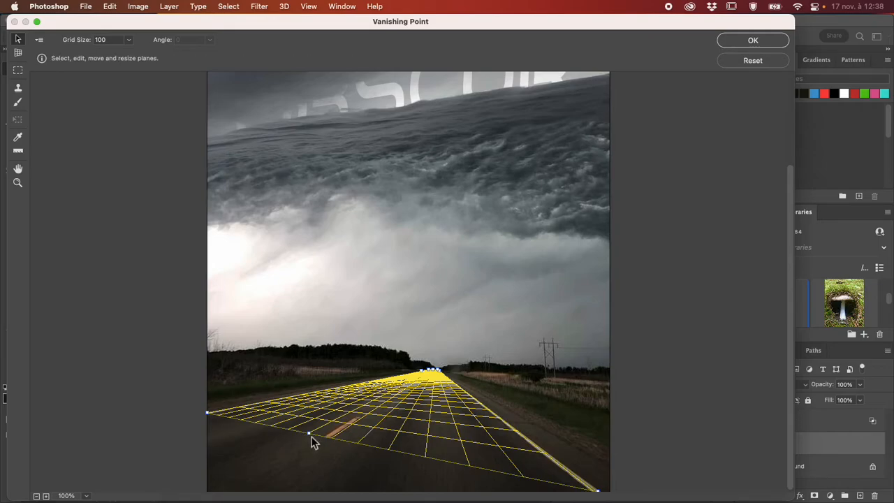
- Stretch the perspective plane's near edge beyond the photo's lower-left corner so it covers the whole road
left_click_drag(312, 438, 231, 489)
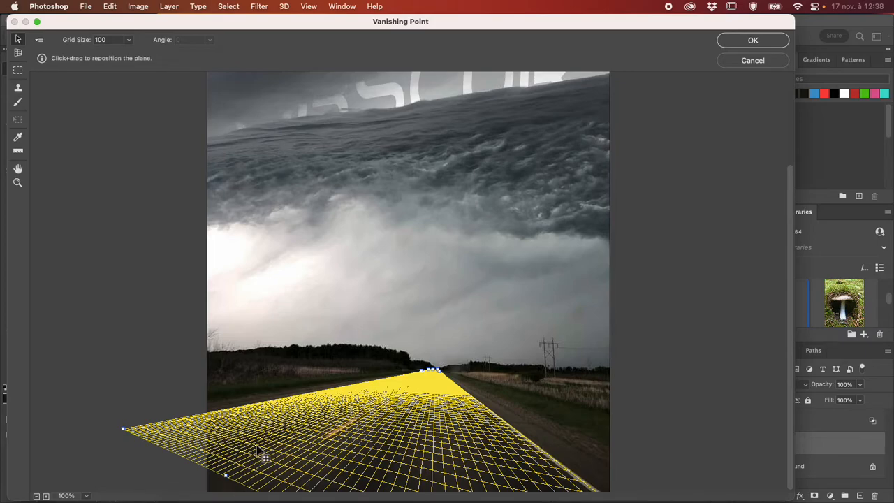
left_click_drag(225, 476, 203, 486)
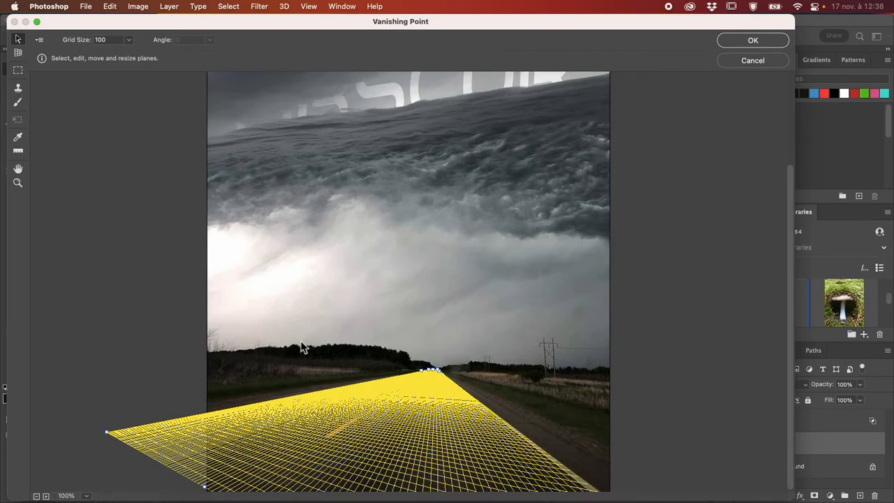
left_click(270, 358)
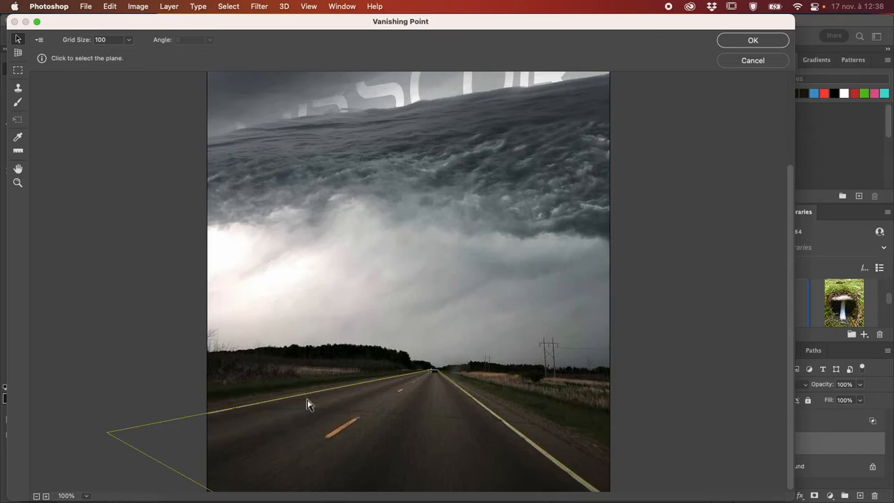
left_click(326, 422)
left_click(135, 294)
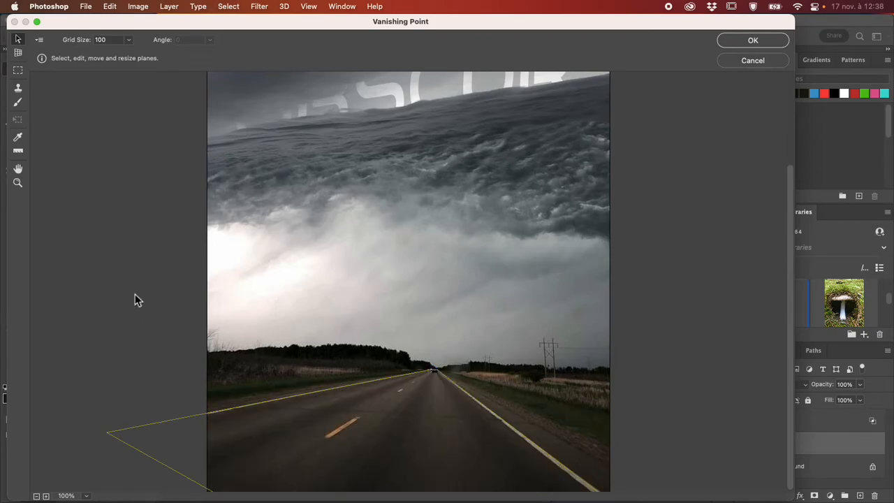
- Paste the copied sky-hole image into the filter and move it onto the road's perspective plane
left_click(19, 70)
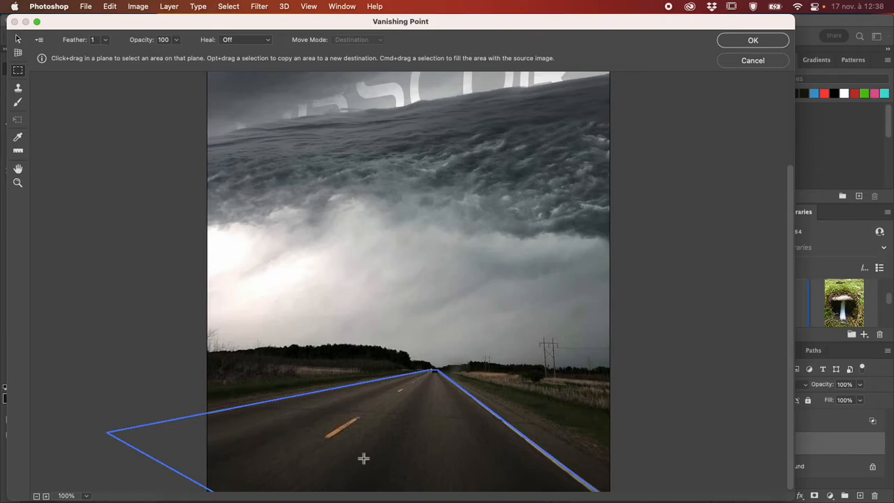
key("super+v")
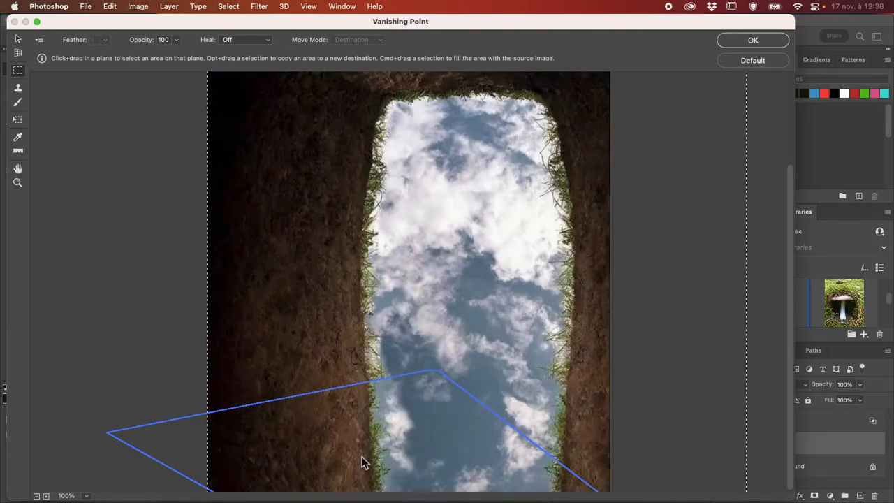
key("super+minus")
key("super+minus")
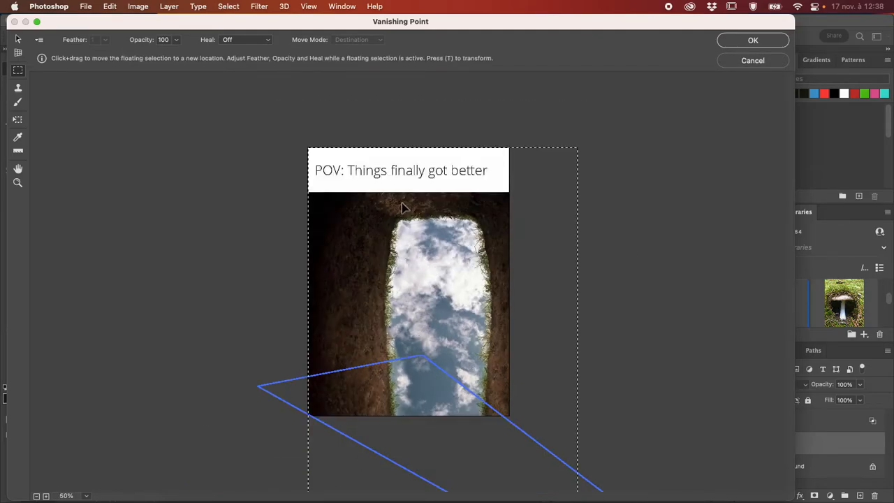
left_click_drag(461, 259, 411, 391)
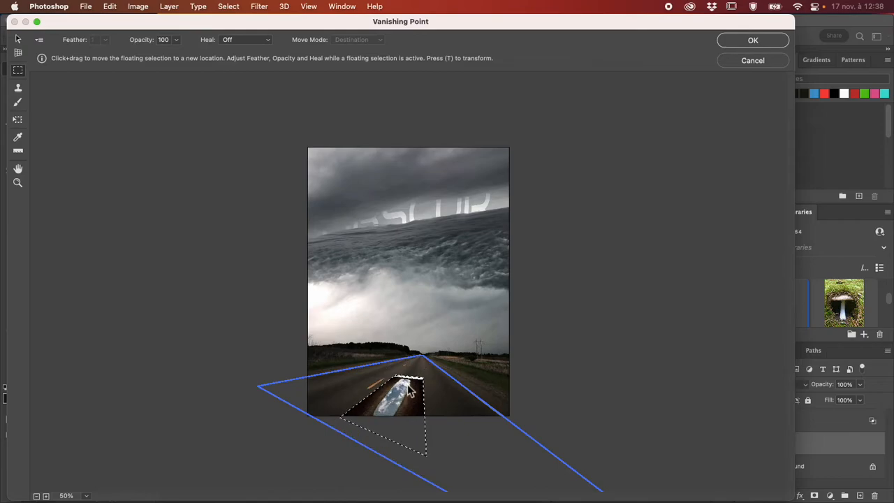
- Try repositioning the pasted sky-hole image within the road plane, then cancel the Vanishing Point filter
scroll(411, 391, "down", 4)
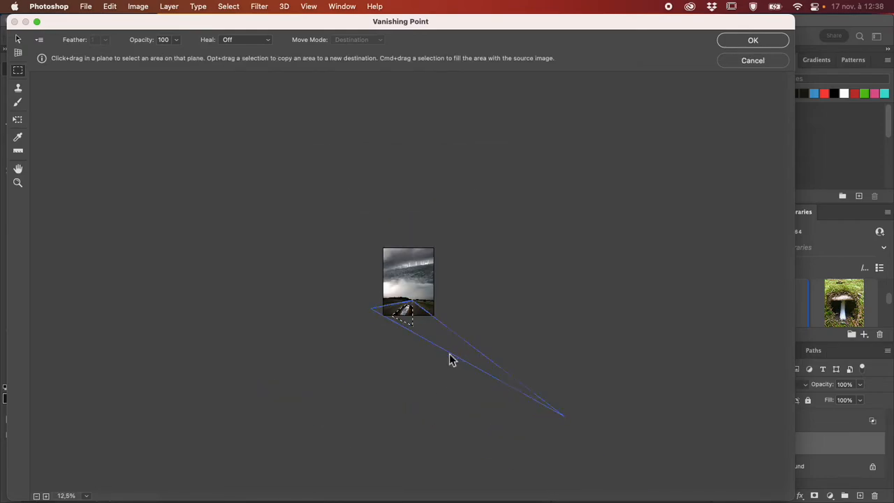
scroll(439, 343, "up", 3)
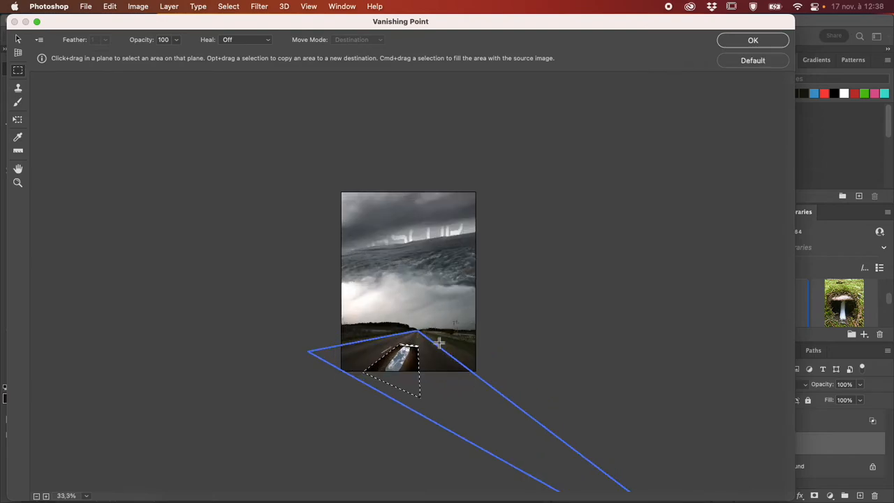
mouse_move(403, 375)
left_mouse_down()
mouse_move(404, 356)
mouse_move(369, 352)
mouse_move(409, 356)
mouse_move(396, 368)
left_mouse_up()
key("super+plus")
key("super+plus")
key("super+plus")
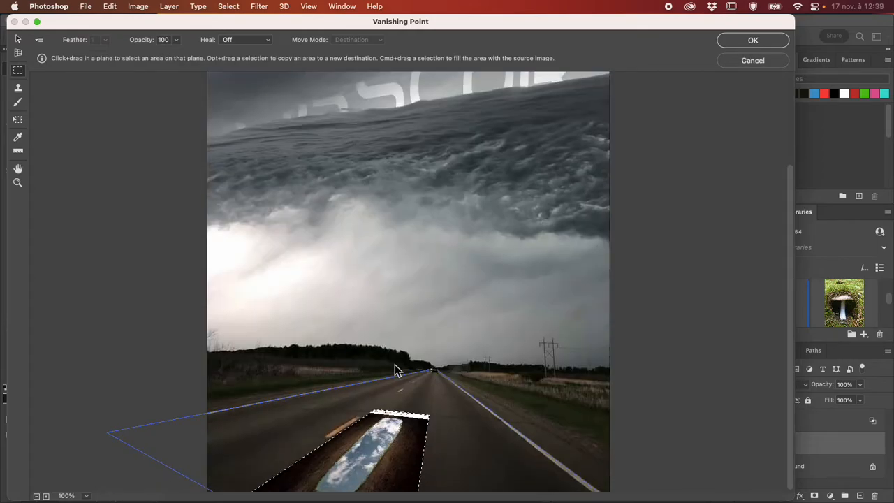
left_click_drag(389, 442, 332, 436)
key("Escape")
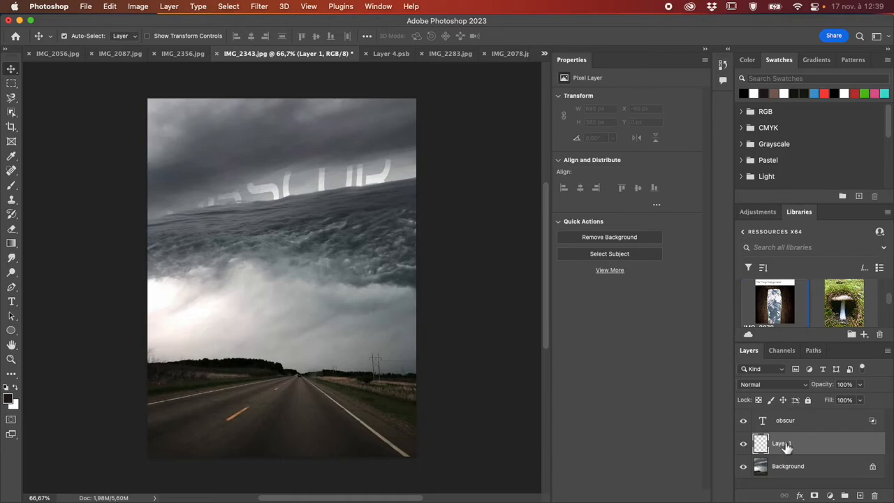
- Delete the obscur text layer from IMG_2343.jpg while keeping the empty Layer 1
key("Delete")
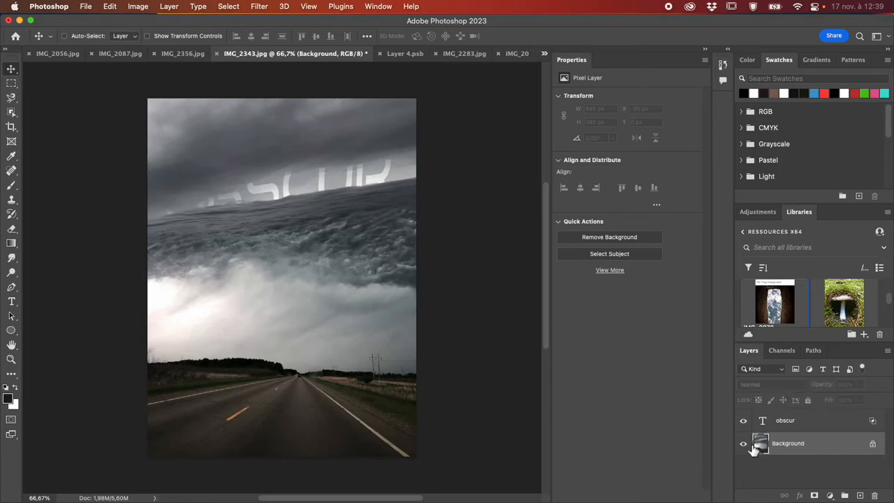
key("super+z")
left_click(792, 419)
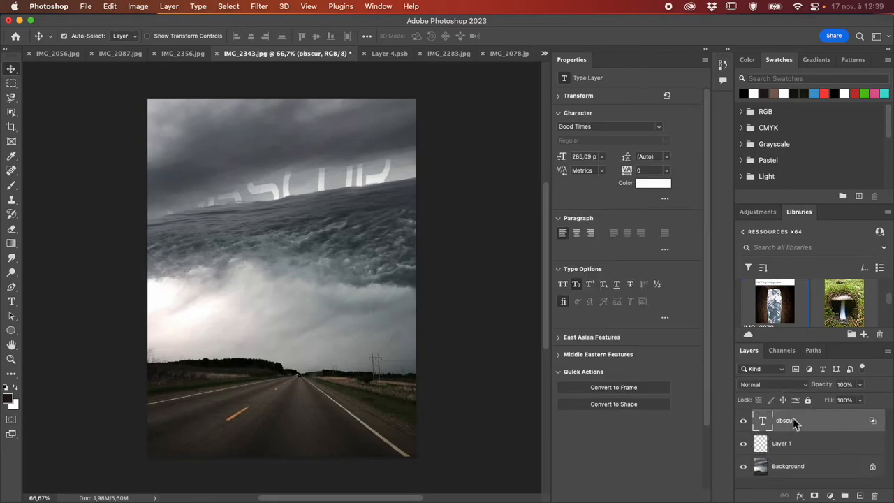
left_click(805, 445)
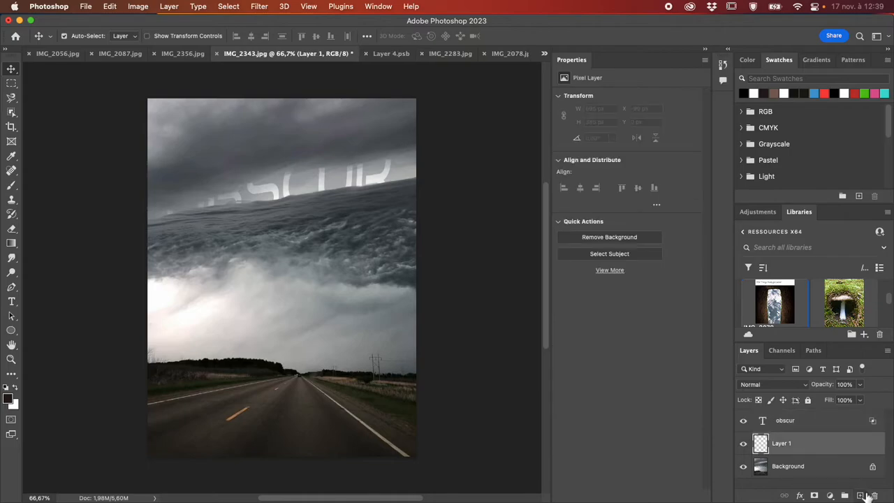
left_click(833, 417)
key("Delete")
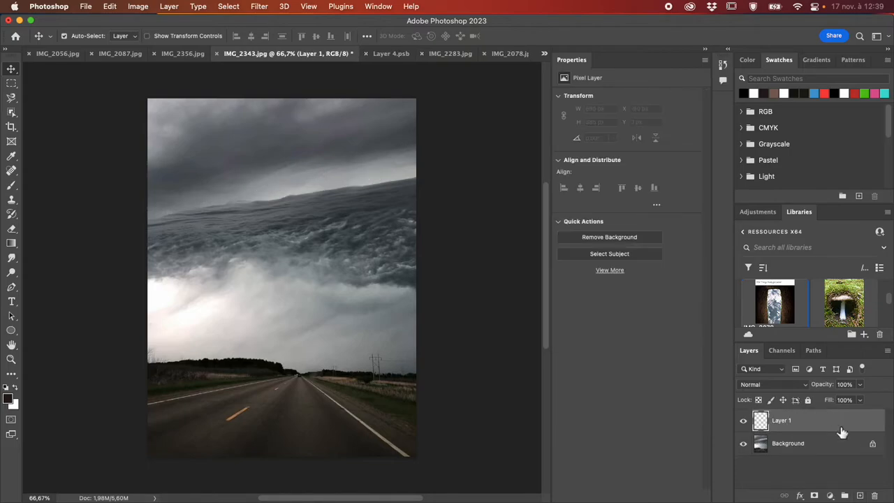
- Add the text OBSCUR with the Vertical Type tool and move it up from the road to the middle of the photo
left_click(12, 301)
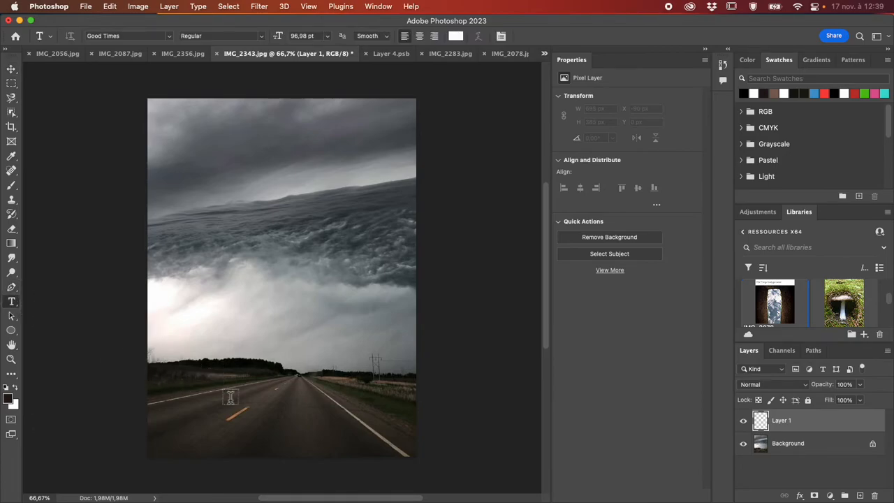
right_click(16, 307)
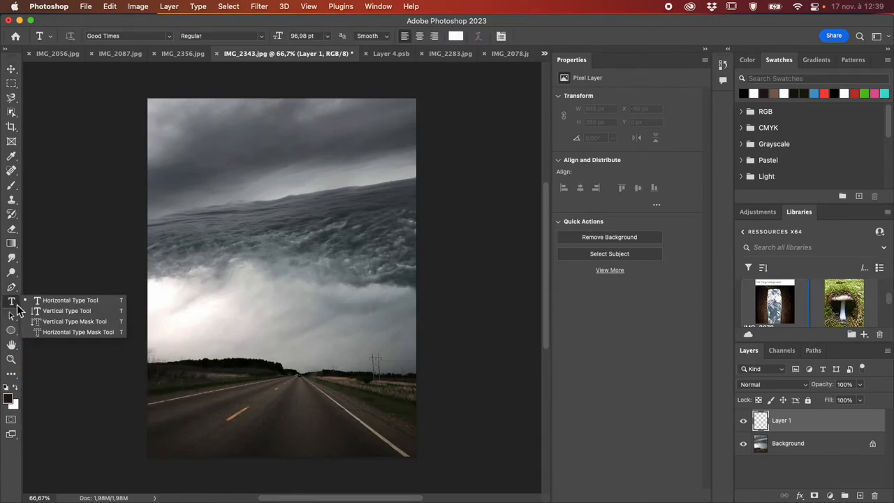
left_click(68, 313)
left_click(244, 360)
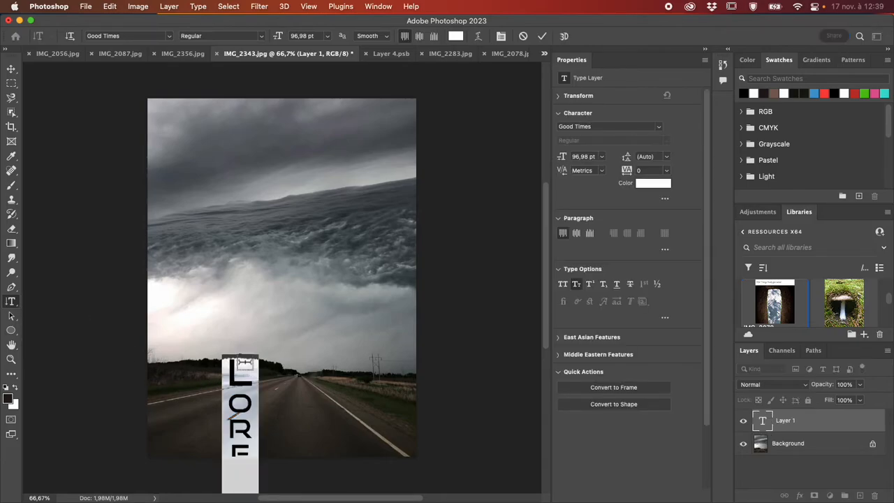
type("OBSC")
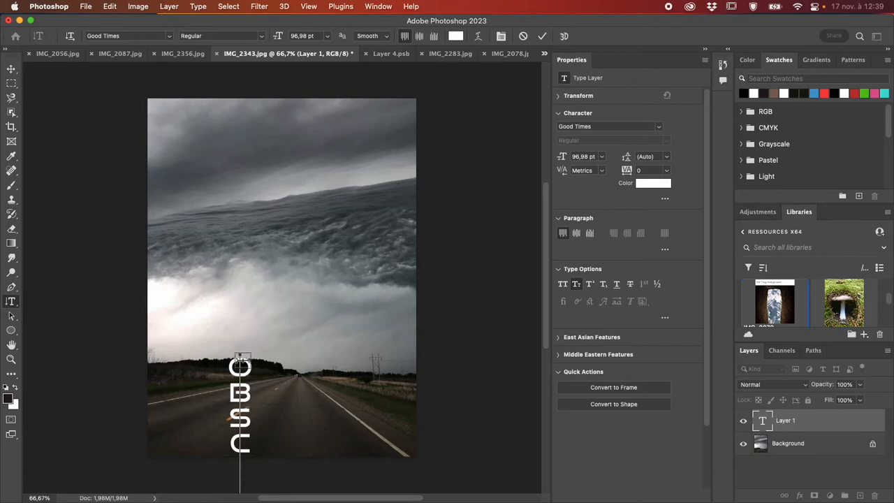
left_click(11, 69)
left_click_drag(241, 368, 263, 225)
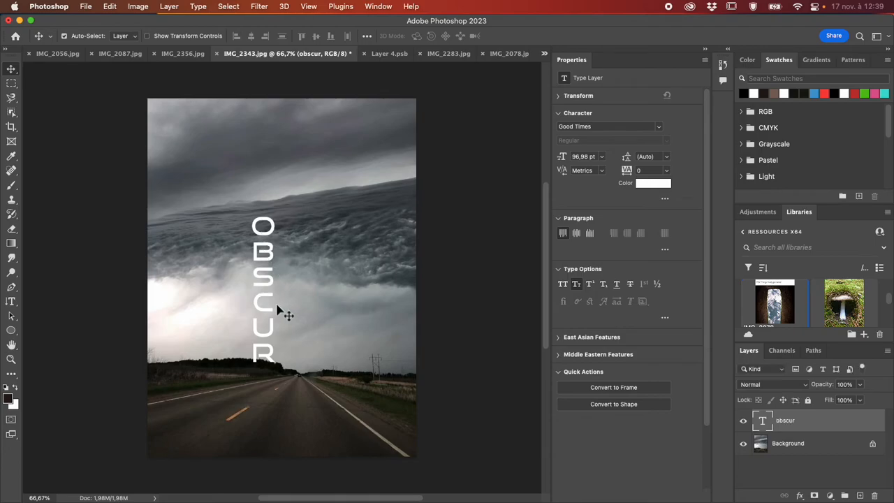
- Load the outline of the vertical OBSCUR text as a selection and hide the text layer
left_click(765, 420, "super")
left_click(743, 421)
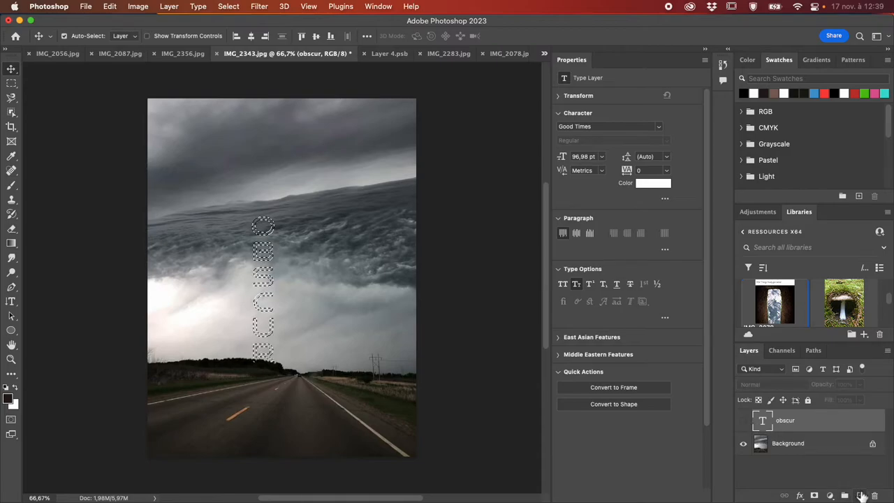
- Add an empty layer above the hidden obscur text layer and open the Vanishing Point filter for it
left_click(861, 495)
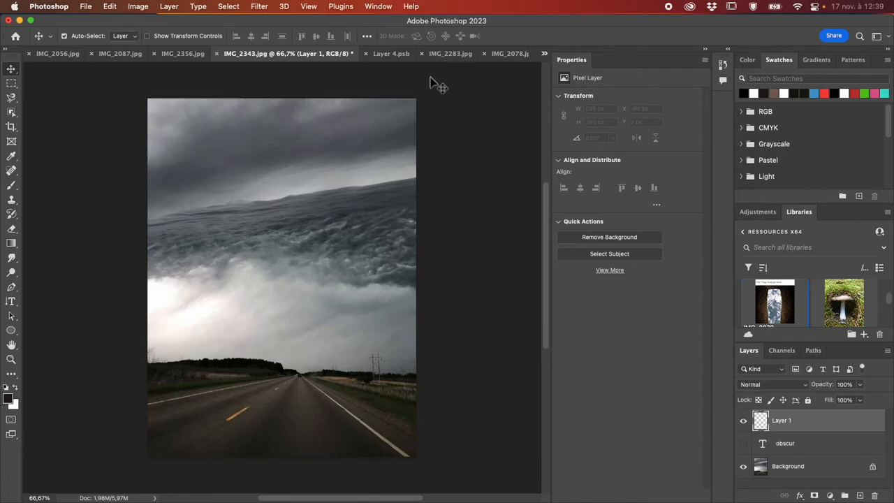
left_click(259, 7)
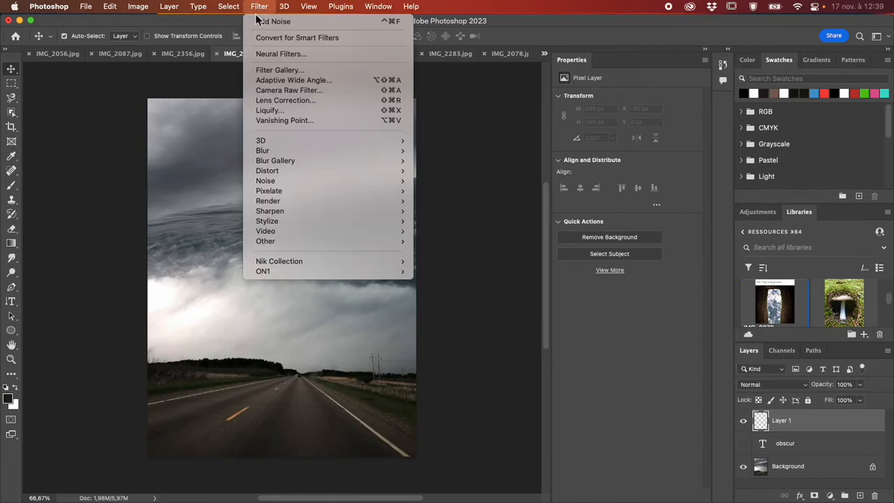
left_click(291, 120)
left_click_drag(370, 21, 293, 21)
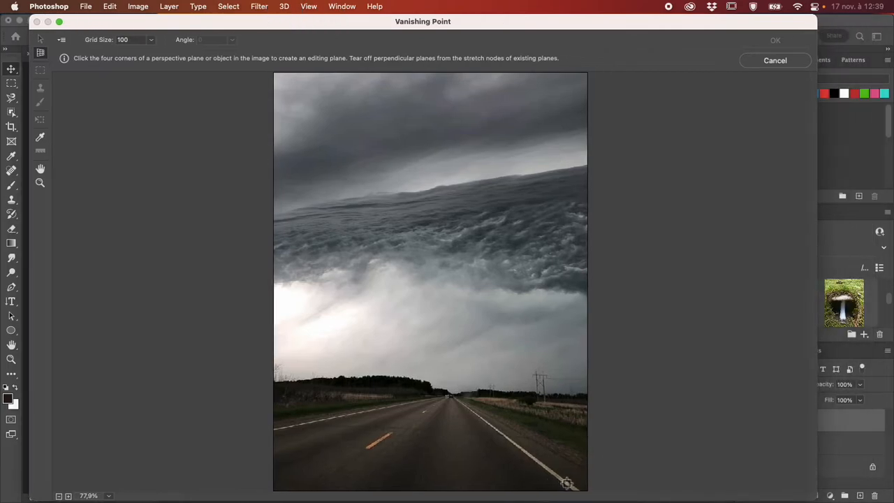
- Create a perspective plane along the road's white edge lines and stretch its near edge to cover the foreground asphalt
left_click(577, 490)
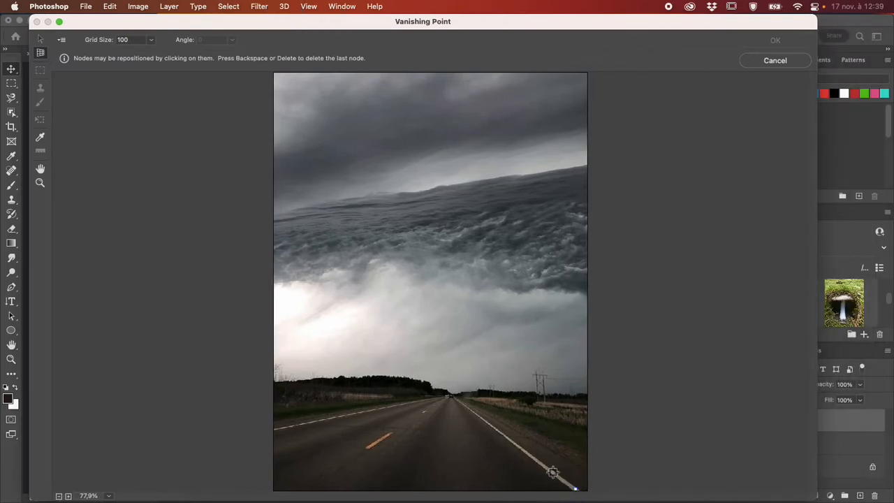
left_click(442, 396)
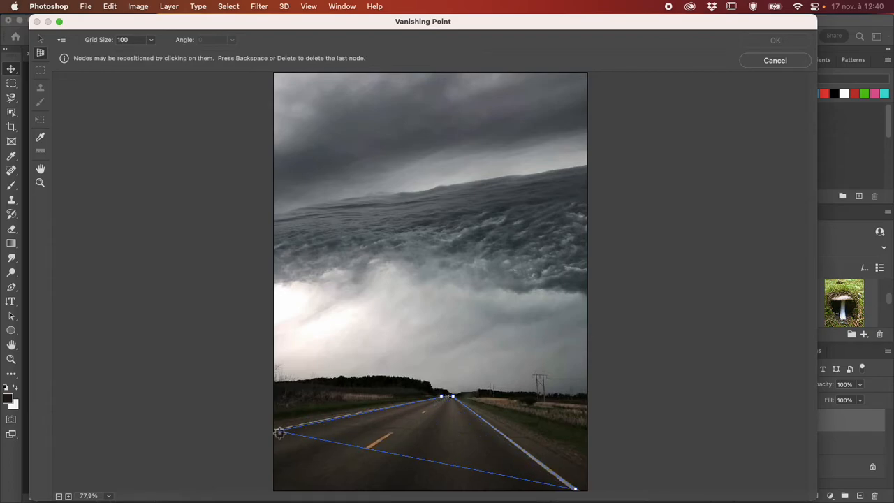
left_click(276, 432)
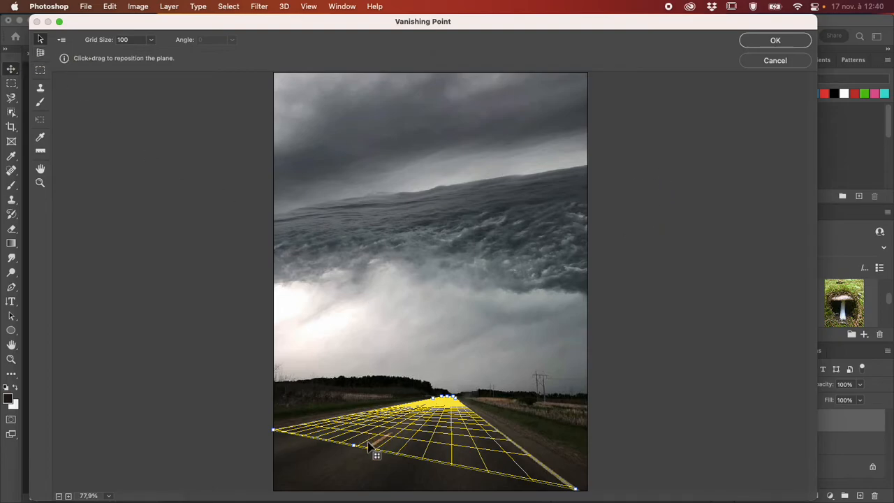
left_click_drag(353, 445, 299, 493)
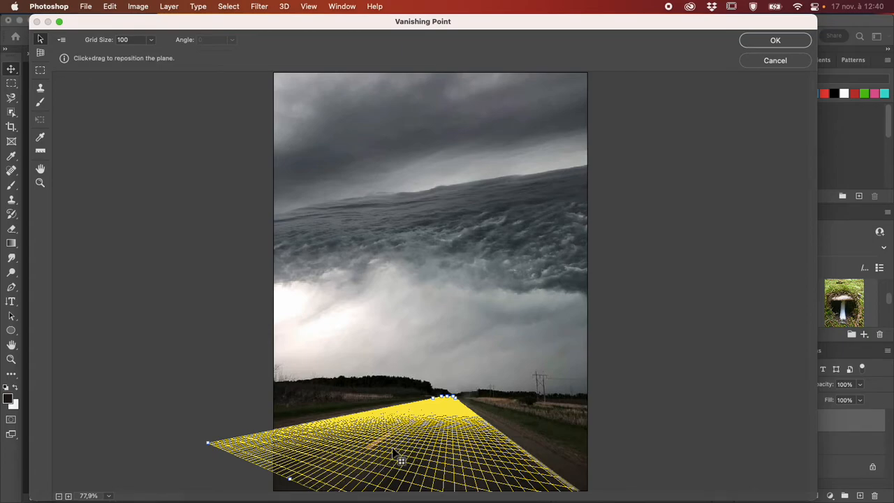
- Paste the copied OBSCUR text into the Vanishing Point filter and place it on the left lane of the road plane
left_click(41, 72)
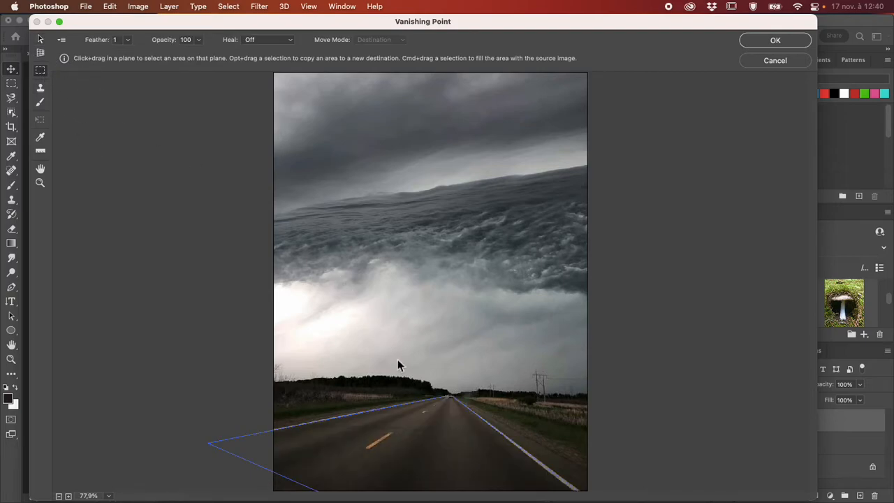
key("super+v")
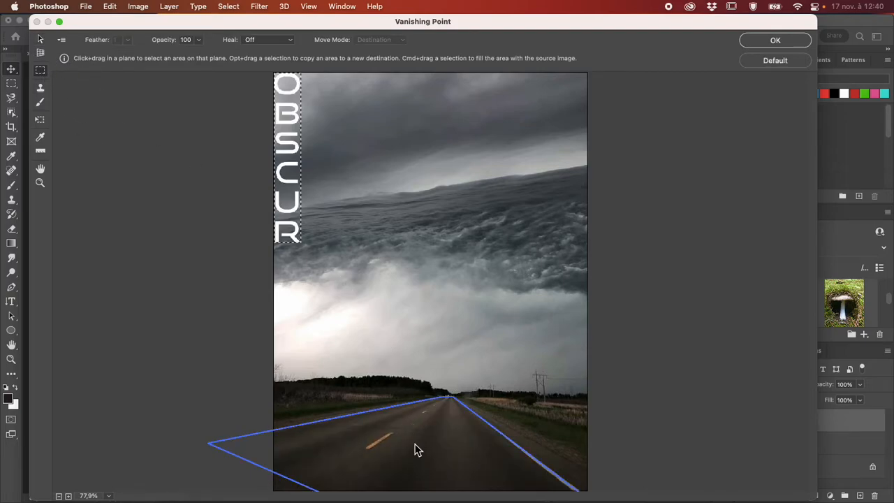
left_click(40, 39)
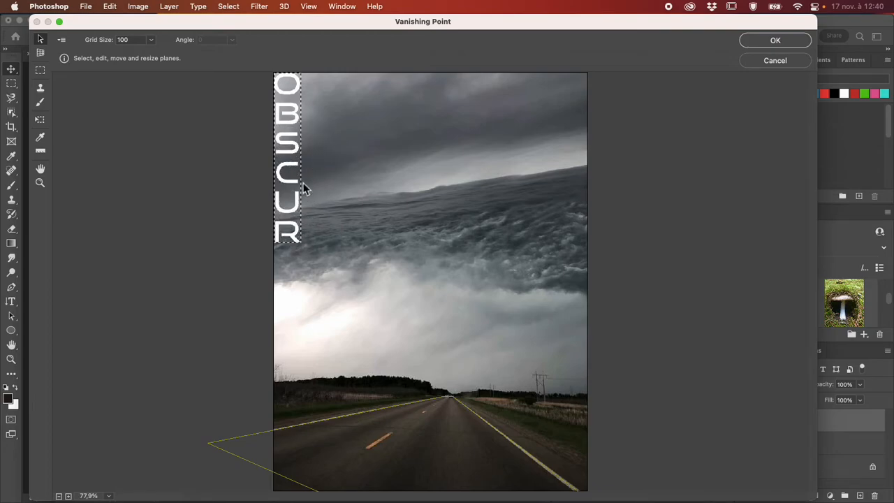
left_click(39, 70)
mouse_move(285, 144)
left_mouse_down()
mouse_move(353, 221)
mouse_move(349, 208)
mouse_move(437, 379)
mouse_move(436, 436)
mouse_move(410, 454)
mouse_move(359, 443)
mouse_move(385, 421)
mouse_move(451, 401)
mouse_move(356, 454)
mouse_move(338, 440)
mouse_move(359, 440)
left_mouse_up()
- Enlarge the pasted OBSCUR text with the Transform tool until it extends past the orange centre dash
key("t")
key("super+plus")
key("super+plus")
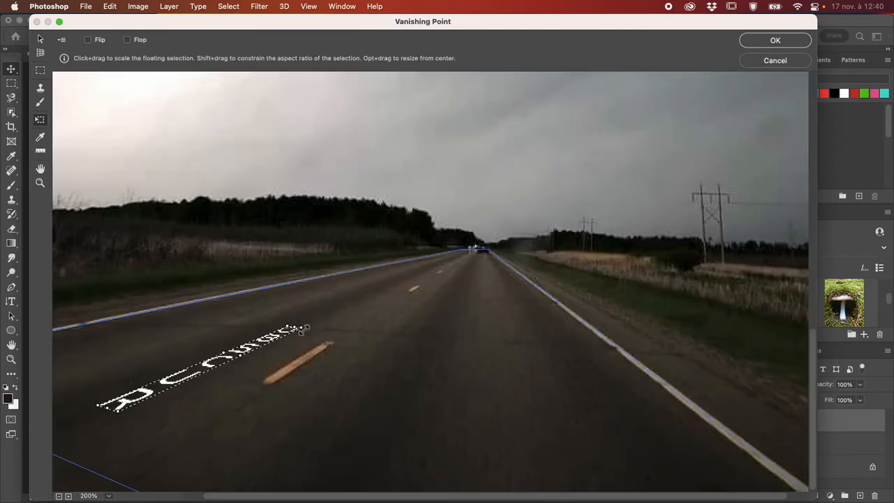
left_click(303, 326)
left_click_drag(303, 329, 449, 313)
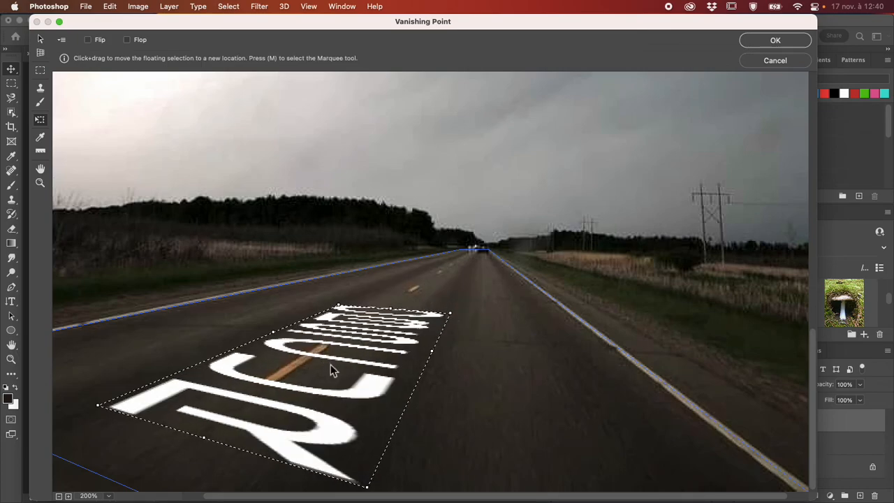
- Move the enlarged OBSCUR text into the right lane of the road and apply the Vanishing Point filter
scroll(330, 364, "left", 2)
left_click(351, 360)
left_click_drag(351, 359, 509, 351)
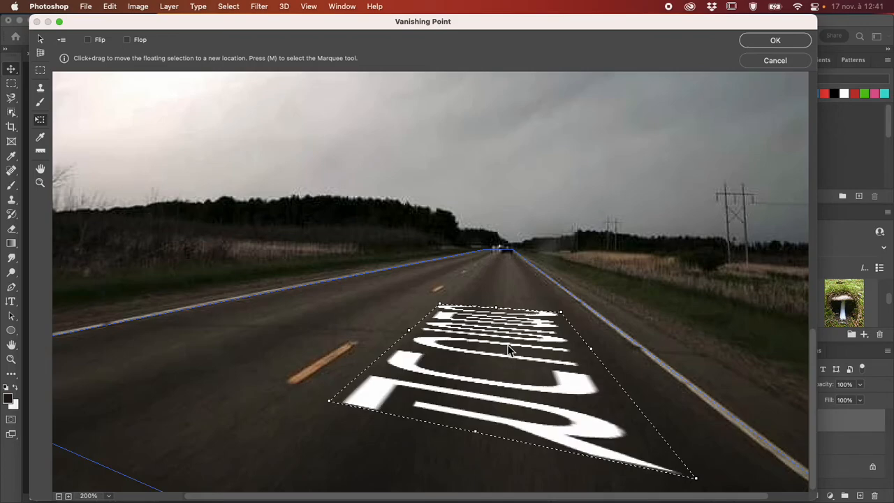
left_click(761, 42)
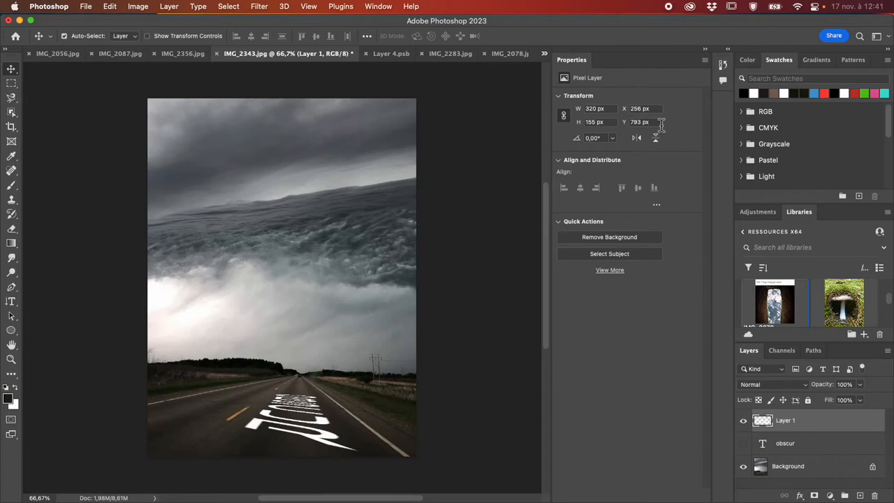
- Inspect the perspective text on the road and set the blend mode of Layer 1 to Overlay
key("super+plus")
key("super+plus")
scroll(388, 199, "down", 5)
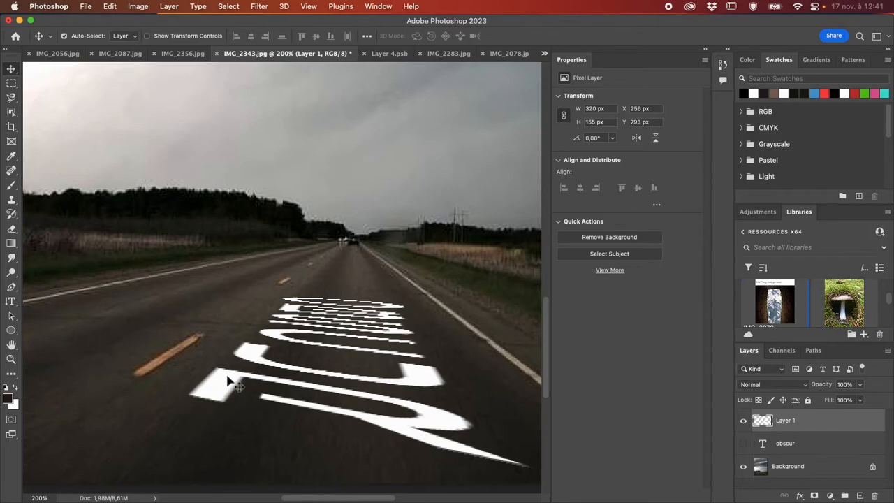
key("super+minus")
key("super+minus")
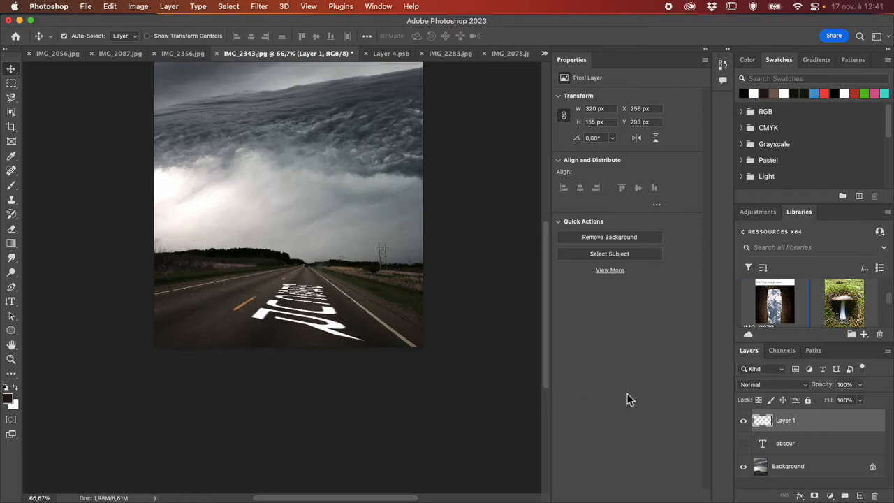
left_click(762, 393)
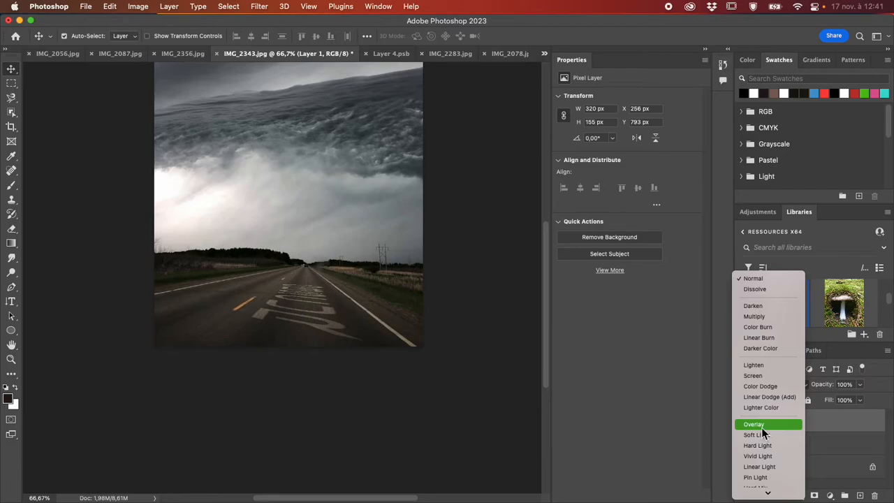
left_click(761, 427)
- Show the obscur text layer and compare its original lettering with the perspective text on the road up close
key("super+equal")
key("super+equal")
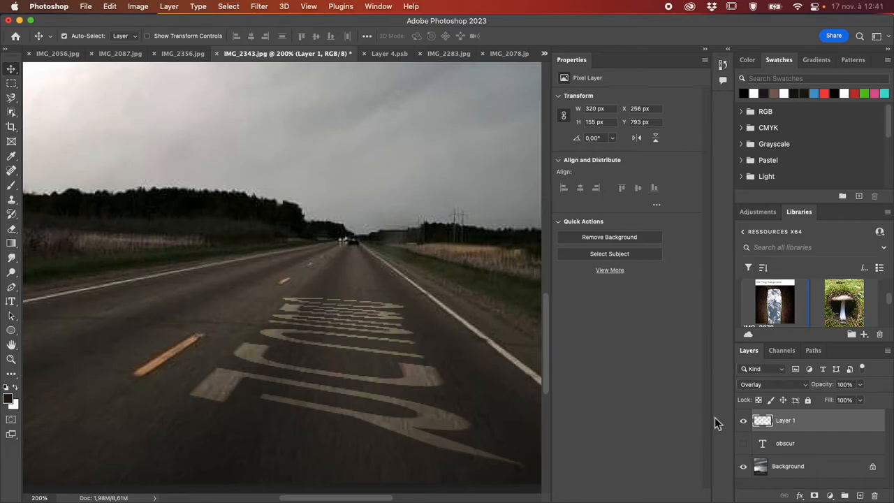
left_click(742, 444)
left_click(743, 444)
left_click(742, 445)
key("super+plus")
key("super+plus")
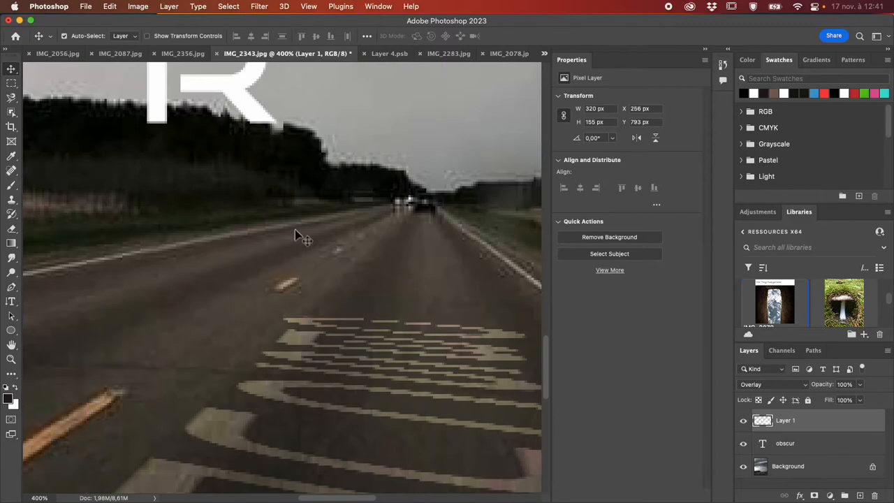
scroll(196, 151, "up", 5)
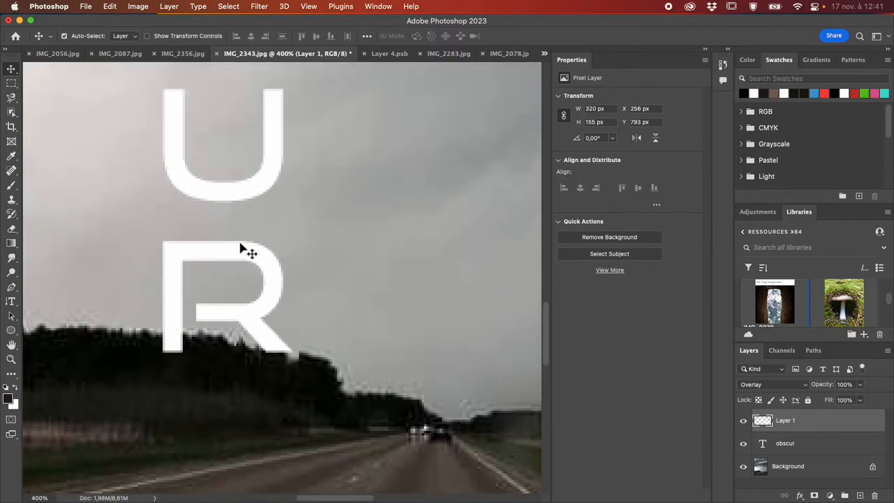
key("super+minus")
key("super+minus")
key("super+minus")
key("super+minus")
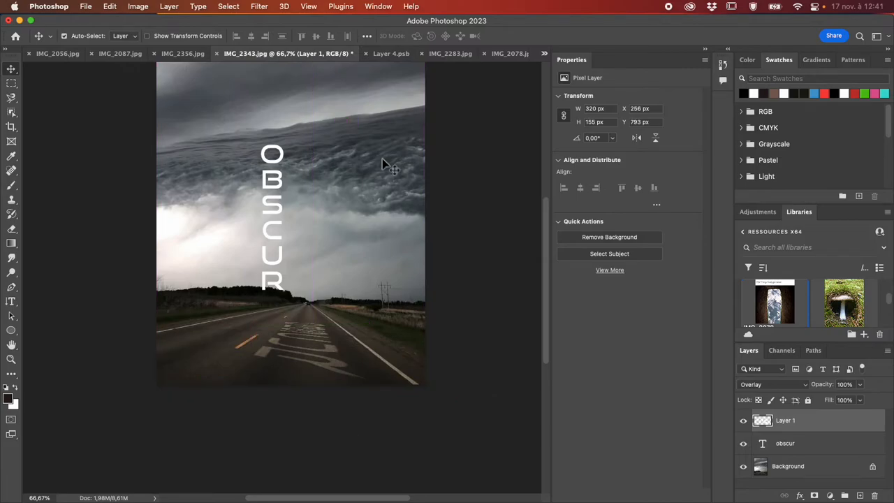
- Switch to Creative Cloud and look through the ressources X64 and ressources X62 libraries for another image
key("ctrl+Up")
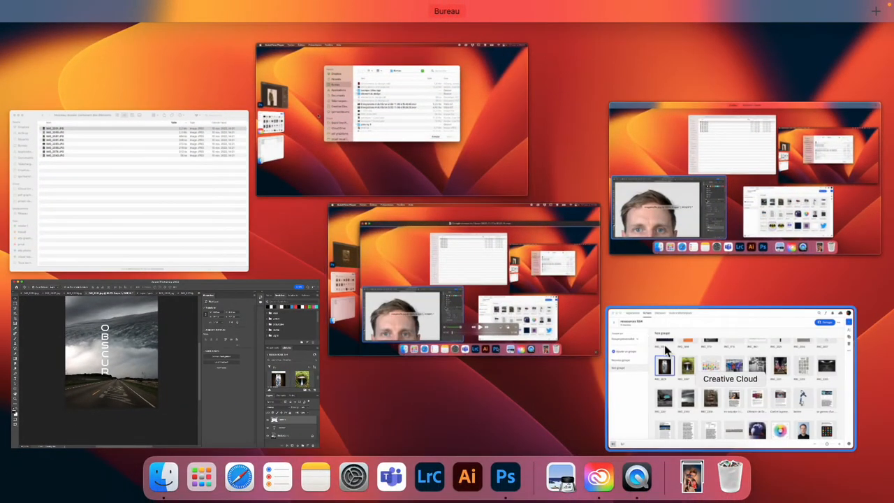
left_click(656, 339)
scroll(580, 278, "up", 5)
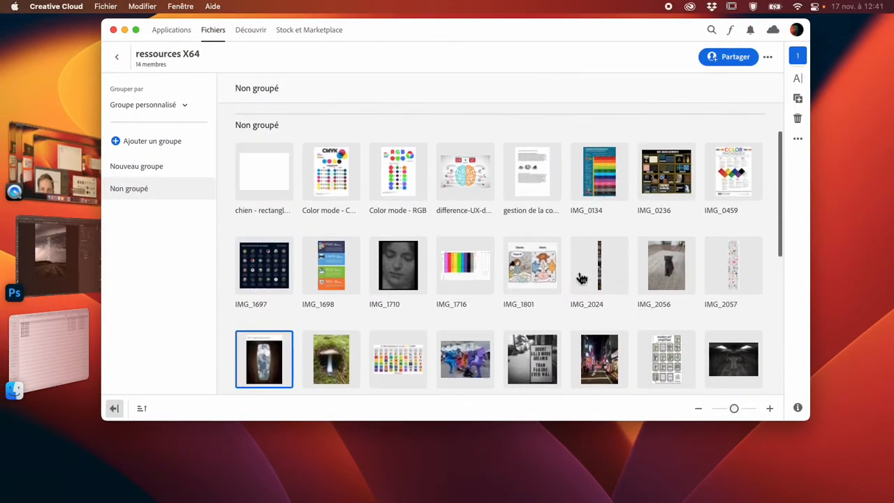
scroll(580, 278, "down", 6)
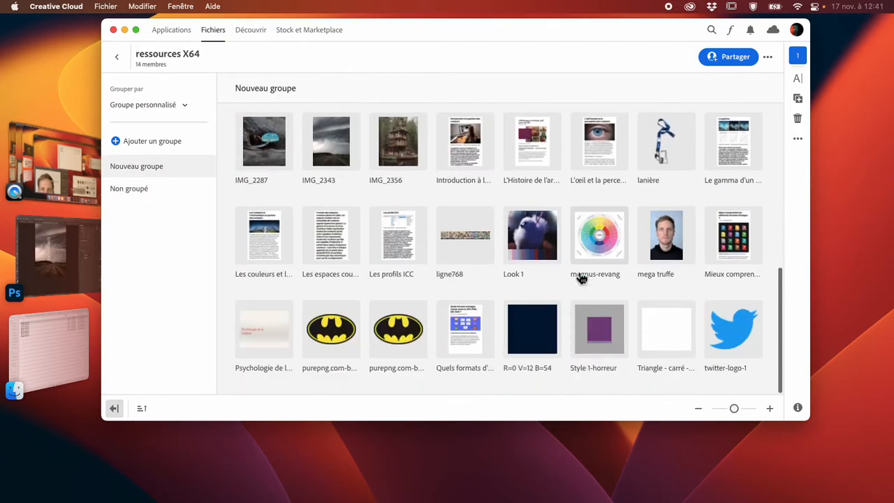
scroll(579, 278, "up", 6)
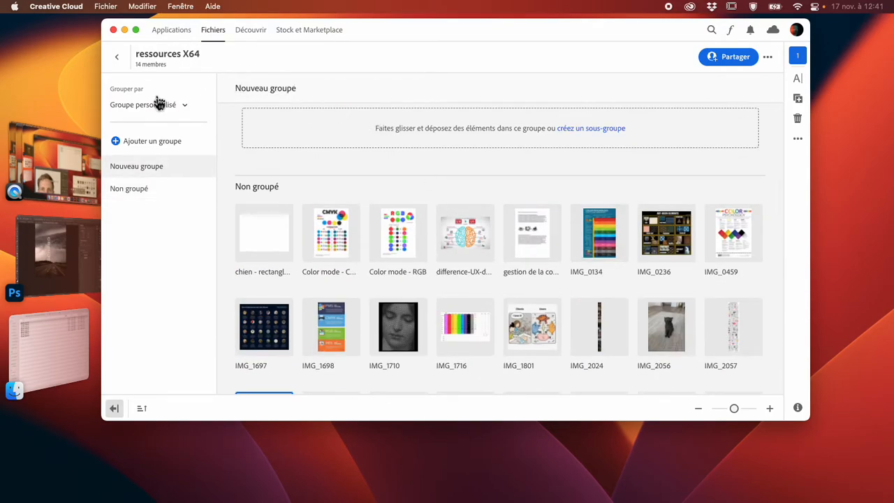
left_click(117, 57)
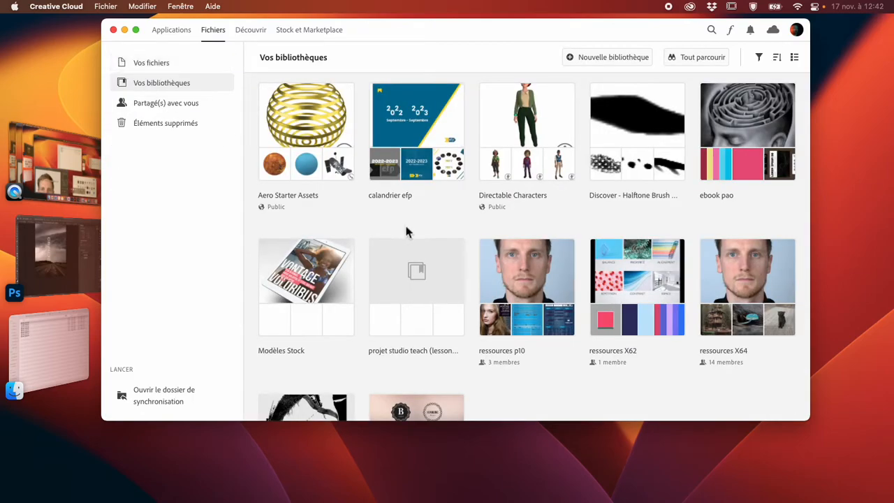
left_click(633, 283)
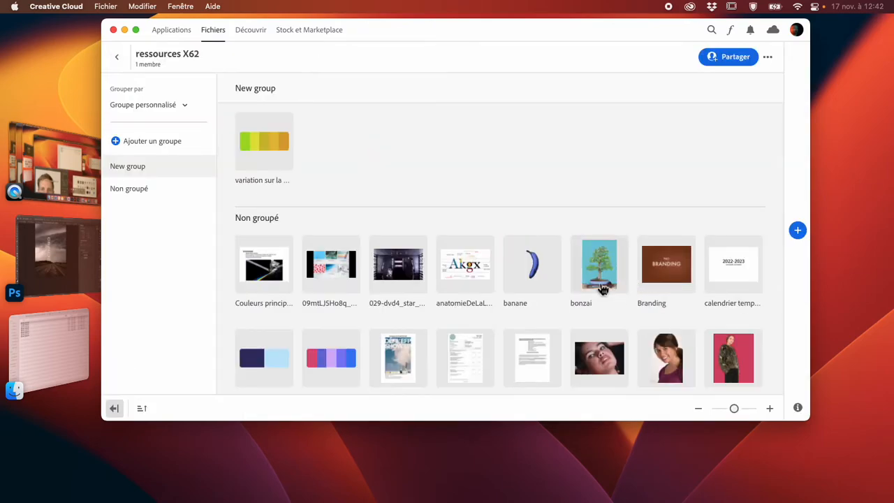
scroll(592, 290, "down", 15)
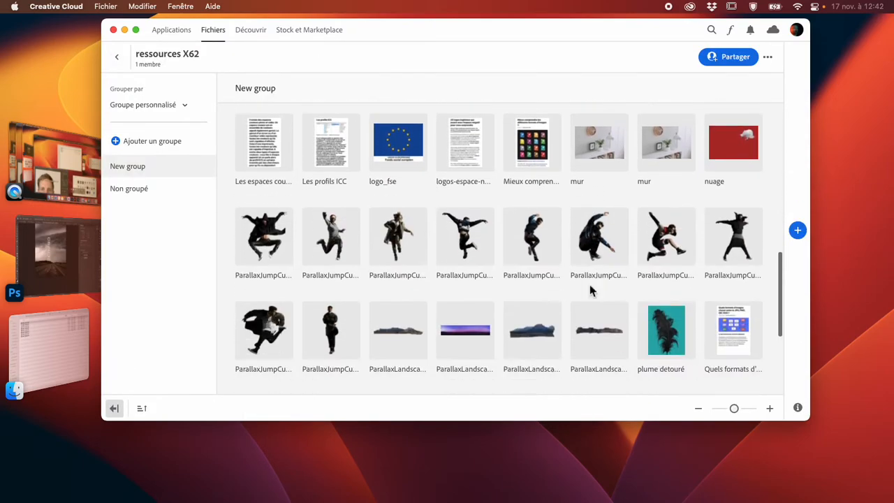
scroll(589, 284, "up", 20)
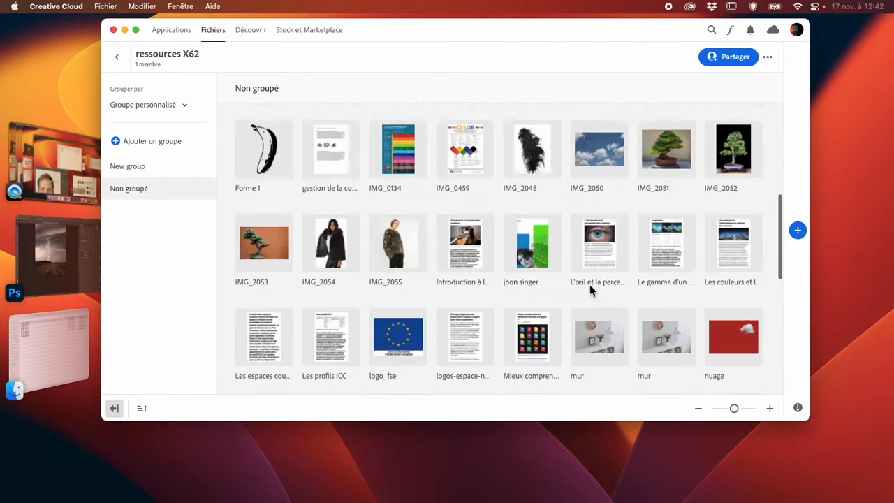
left_click(117, 56)
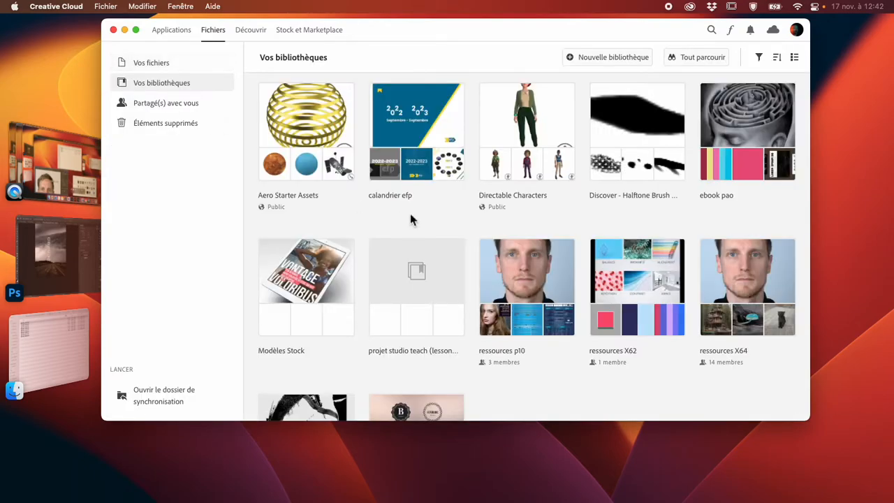
- Open the peinture-couloir image from the ressources p10 library in Photoshop and add an empty layer above its background
left_click(527, 269)
scroll(555, 317, "down", 5)
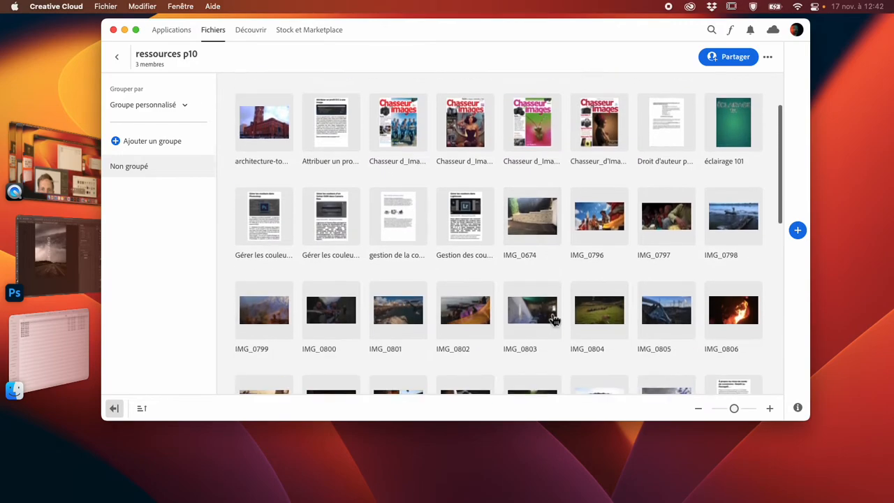
scroll(555, 319, "down", 4)
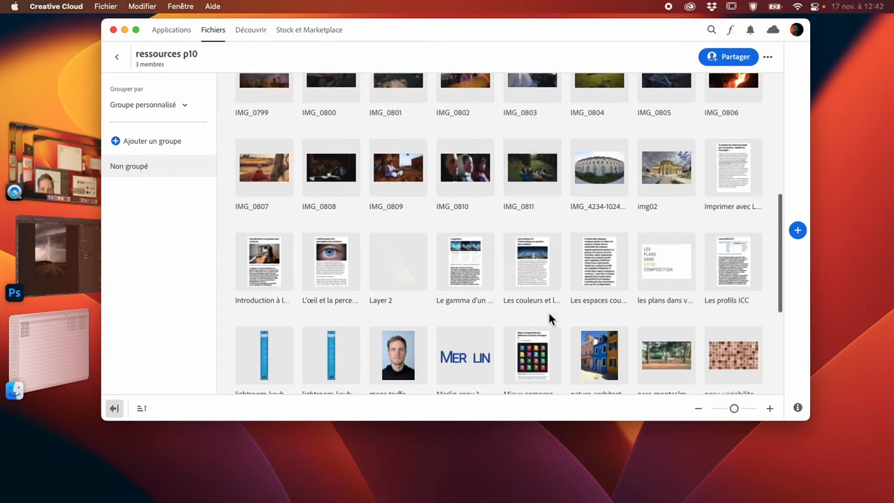
scroll(549, 318, "down", 3)
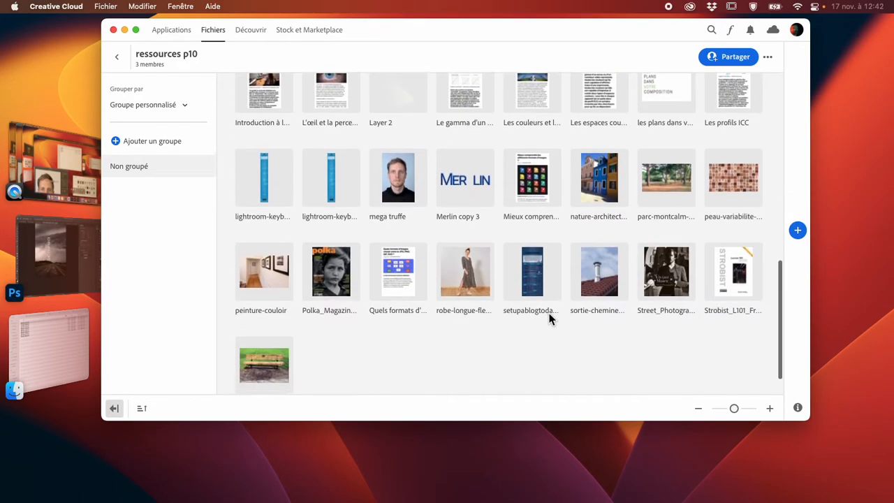
left_click(280, 283)
double_click(283, 287)
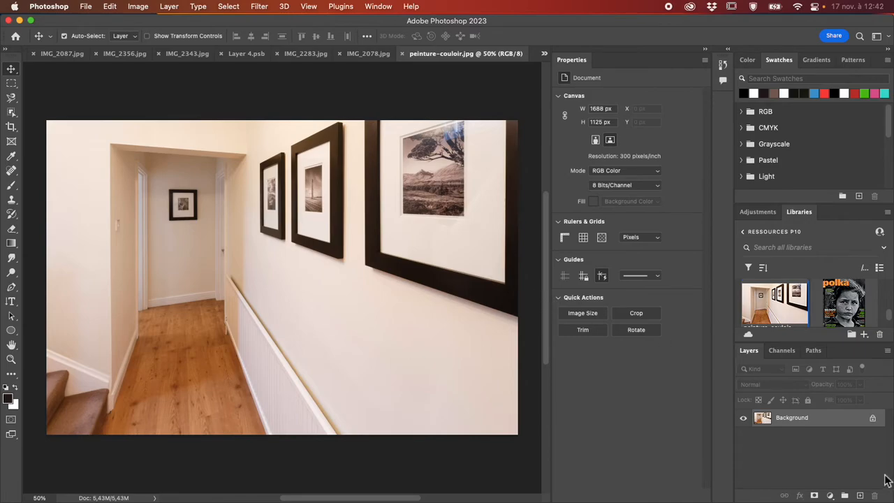
left_click(861, 495)
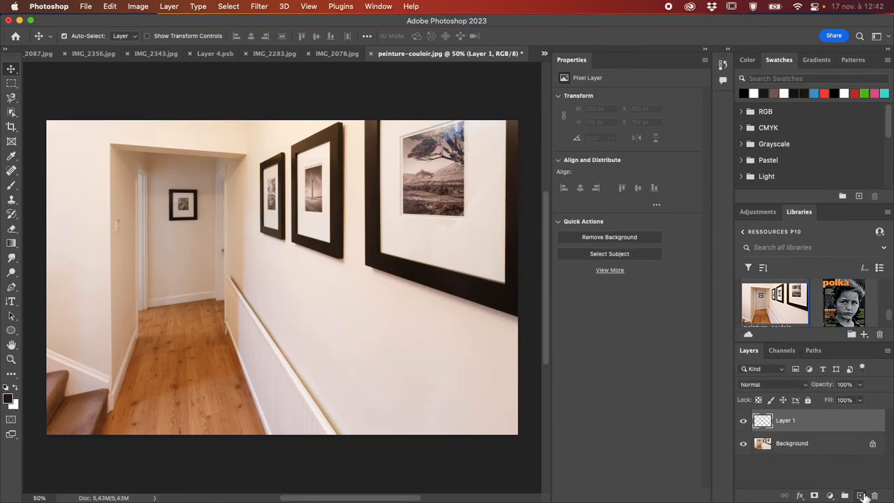
left_click(260, 7)
left_click(314, 121)
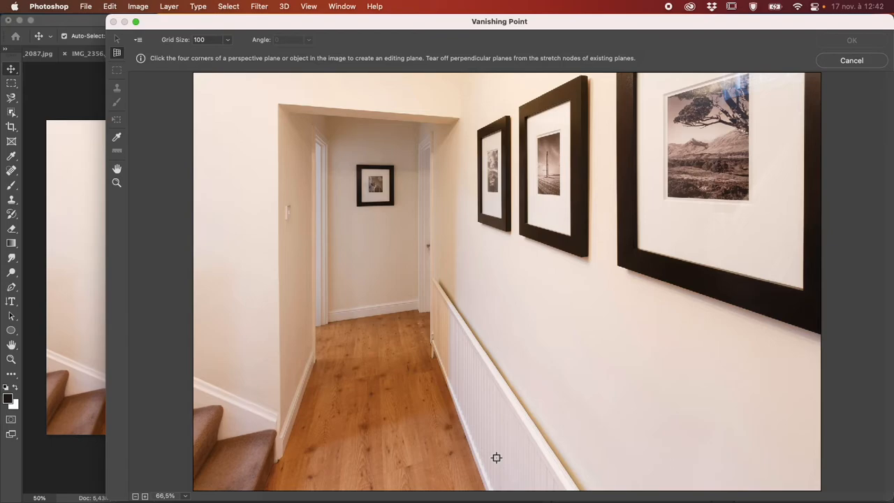
left_click(583, 492)
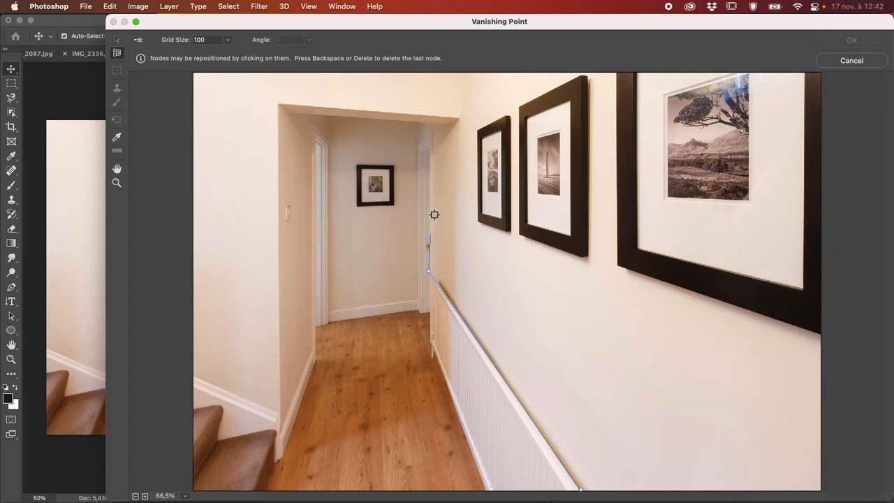
left_click(430, 126)
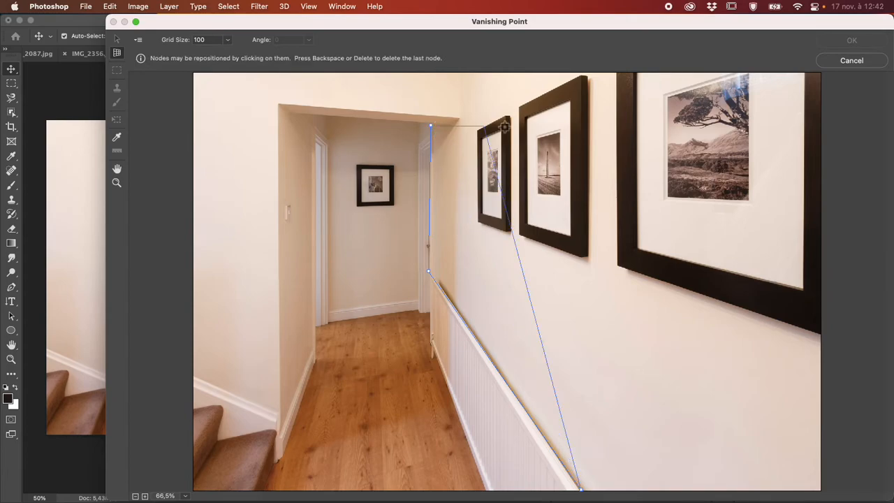
left_click(598, 76)
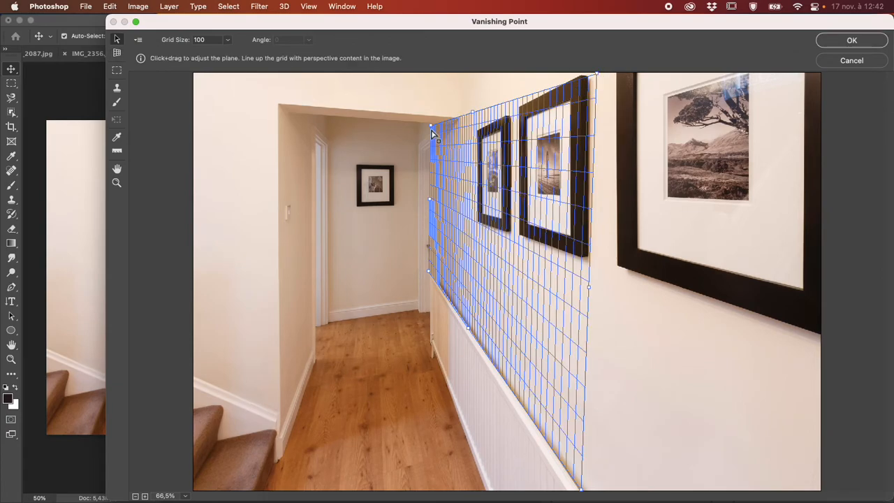
left_click_drag(432, 130, 435, 132)
left_click(840, 59)
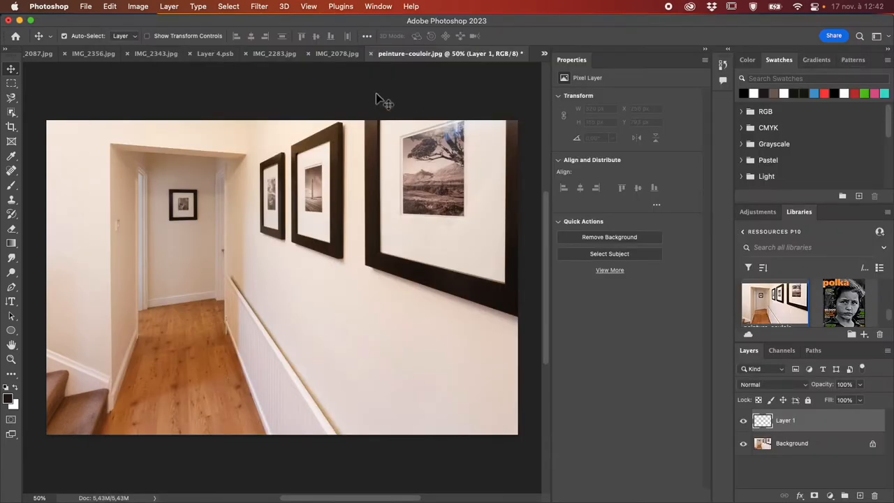
- Open Vanishing Point and draw a perspective plane on the picture wall above the white panelling, adjusting its two far corners
left_click(259, 7)
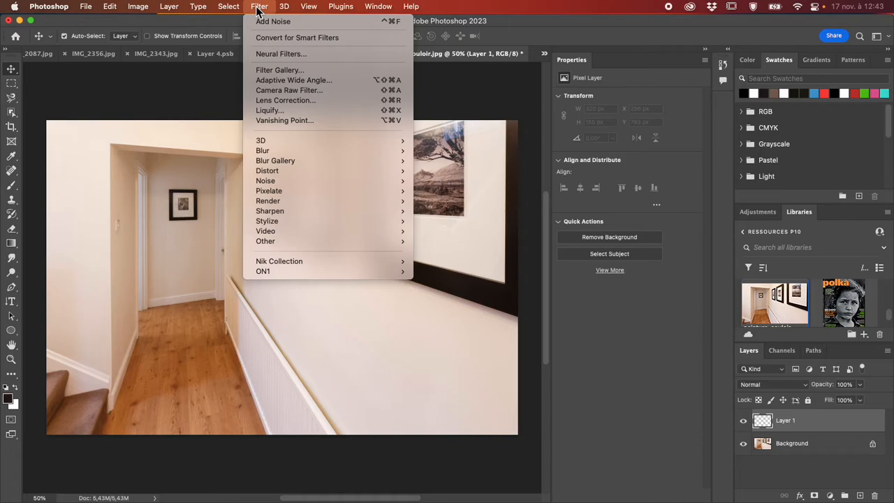
left_click(315, 121)
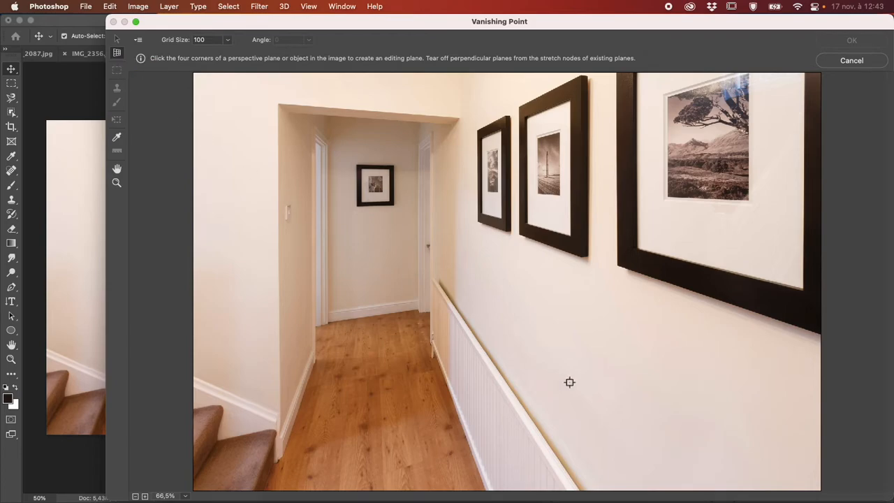
left_click(583, 492)
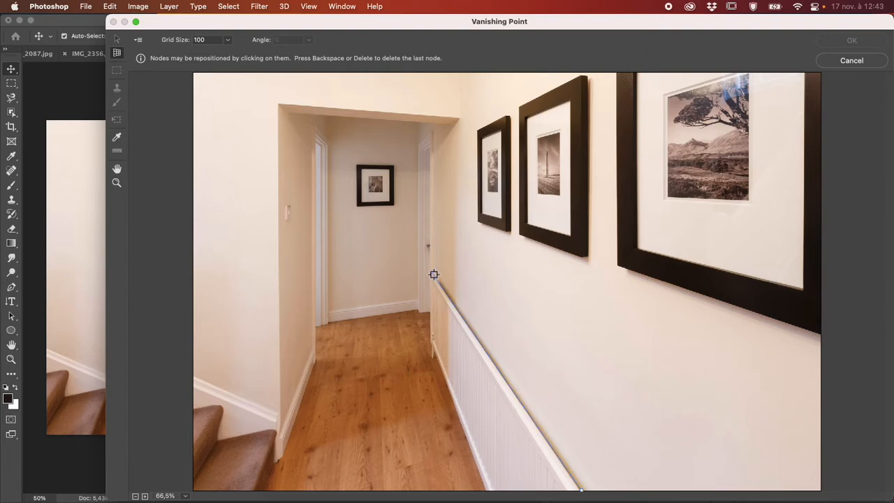
left_click(432, 137)
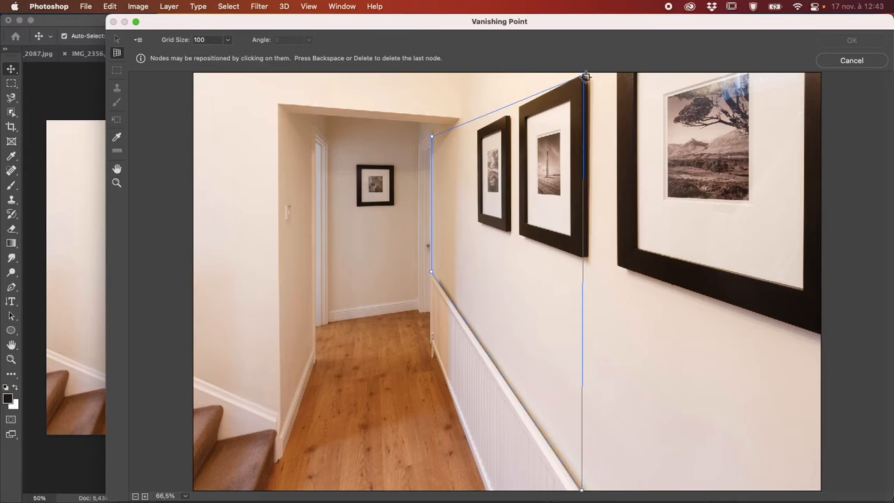
left_click(585, 77)
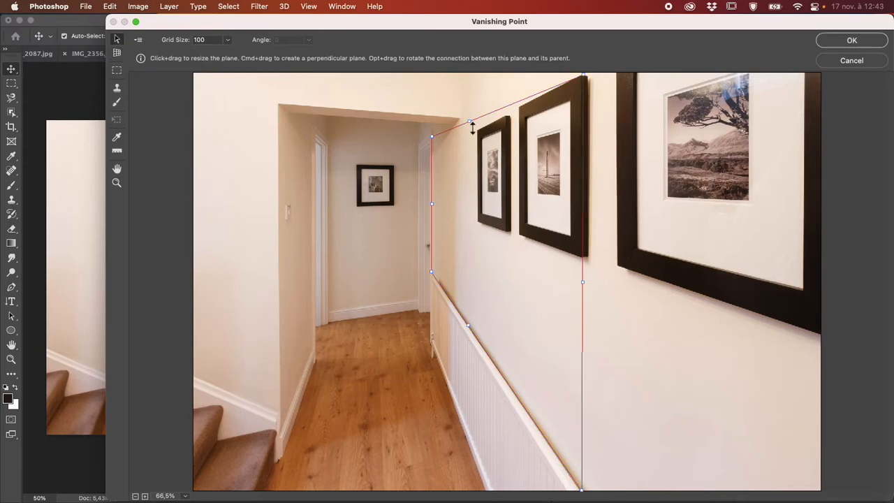
left_click_drag(431, 139, 444, 148)
left_click_drag(431, 271, 444, 288)
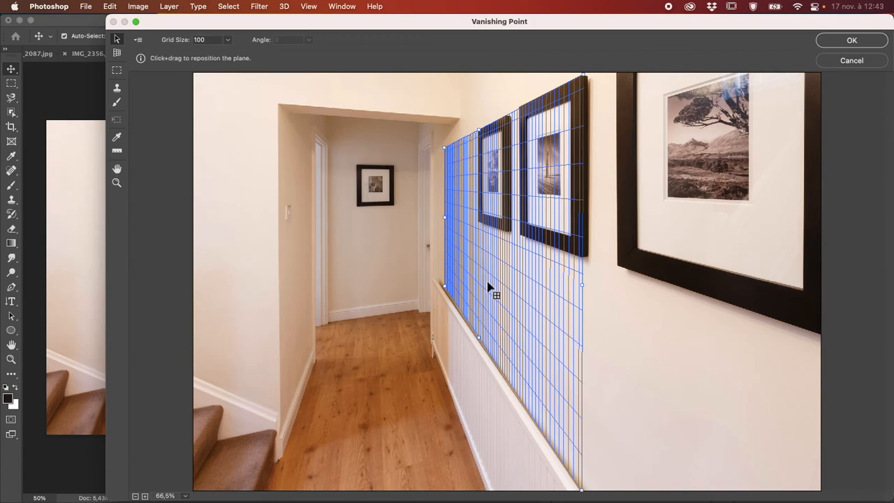
- Stretch the perspective plane over the whole picture wall, from the far corner up past the image's upper edge and beyond the nearest frame
left_click_drag(481, 340, 502, 230)
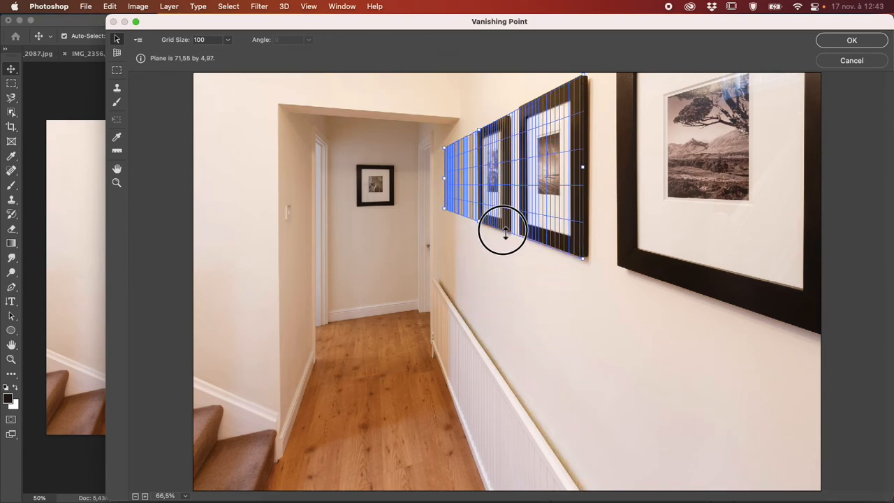
mouse_move(444, 181)
left_mouse_down()
mouse_move(477, 182)
mouse_move(431, 178)
left_mouse_up()
left_click_drag(464, 215, 451, 301)
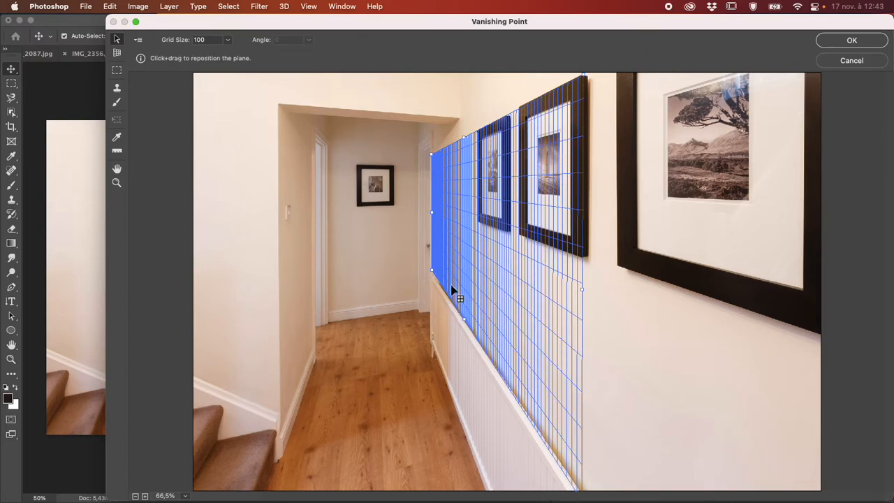
left_click_drag(465, 135, 466, 60)
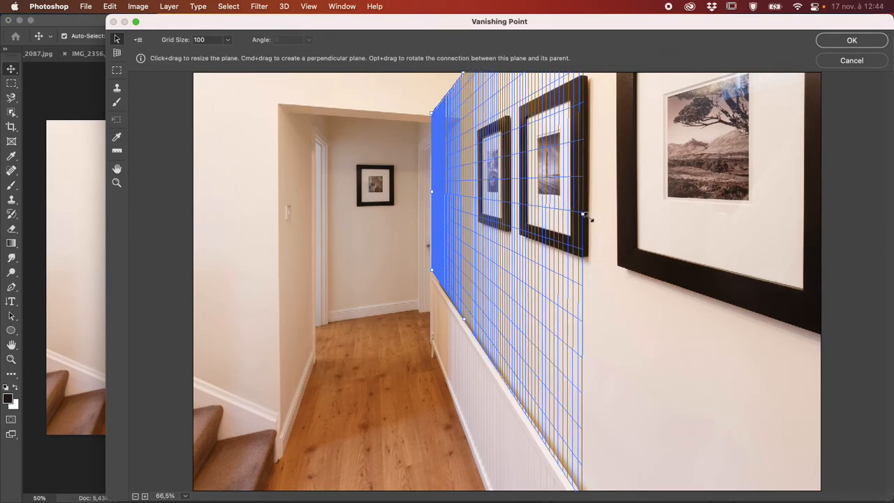
left_click_drag(583, 213, 862, 318)
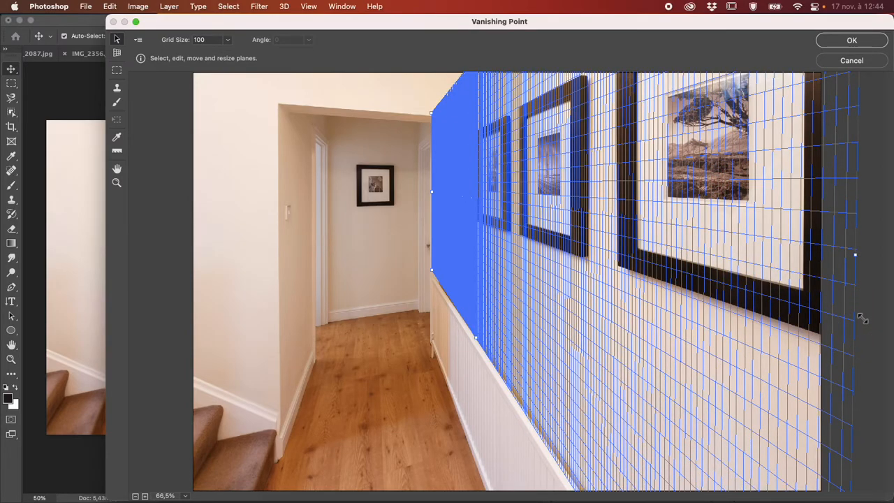
- Paste the copied OBSCUR text into Vanishing Point and place it on the wall plane between the second and third frames
left_click(117, 71)
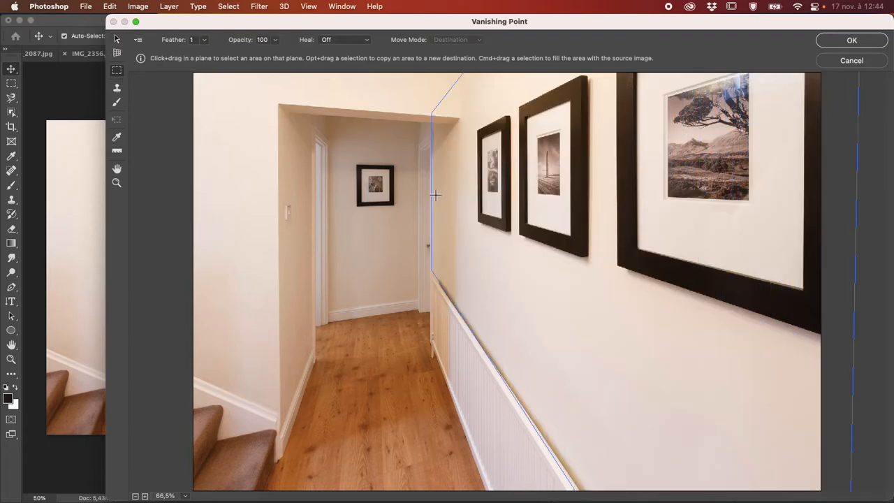
key("alt")
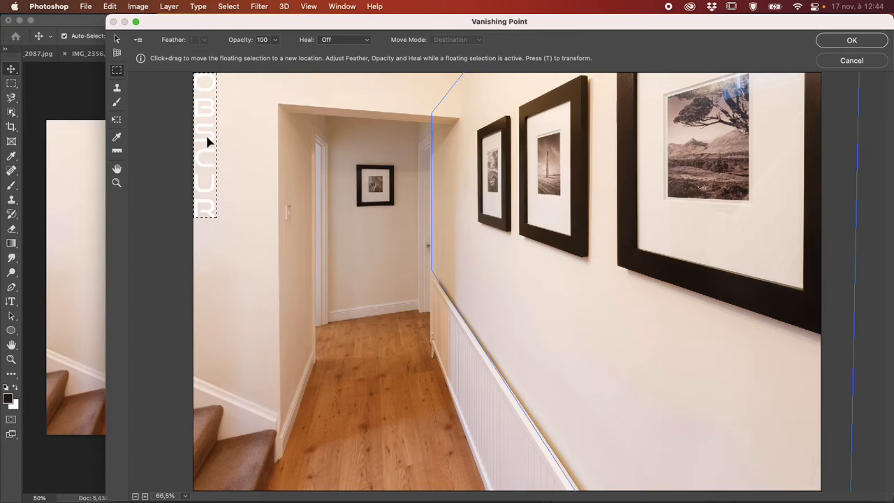
left_click_drag(207, 139, 605, 226)
scroll(605, 226, "down", 1)
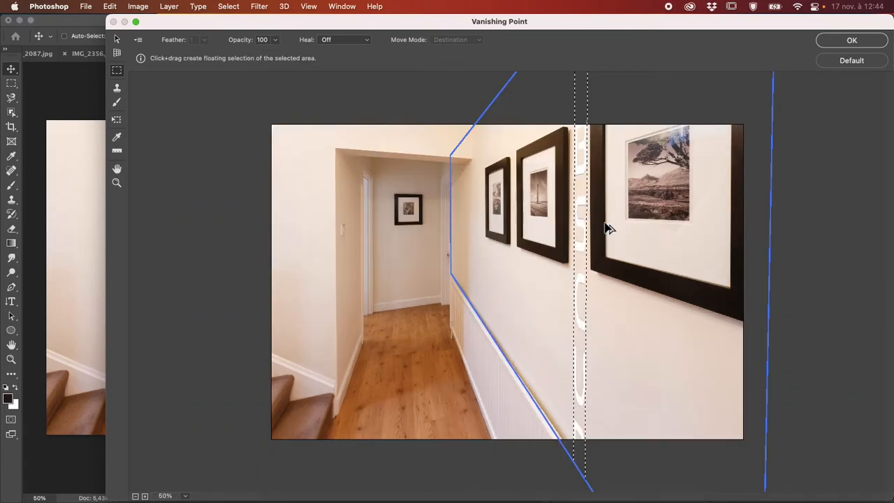
- Scale the floating OBSCUR text down with the Transform tool so it fits on the wall between the two nearest frames, and apply the filter
key("t")
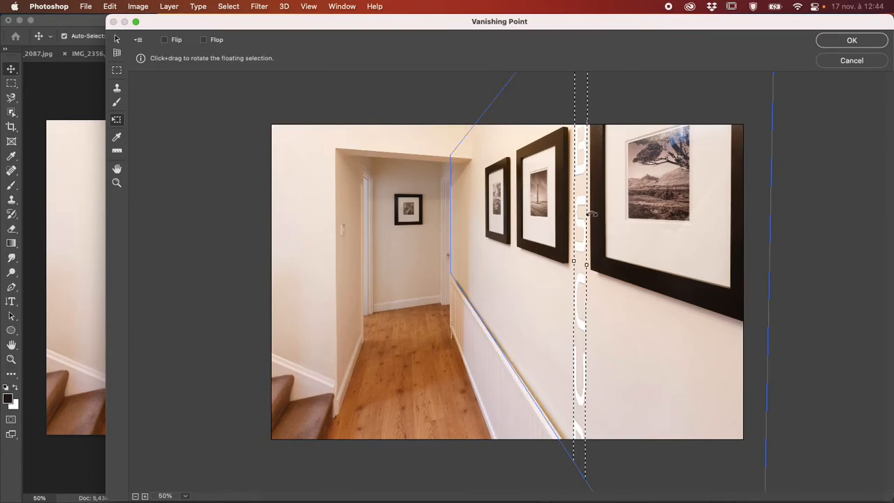
scroll(590, 207, "down", 1)
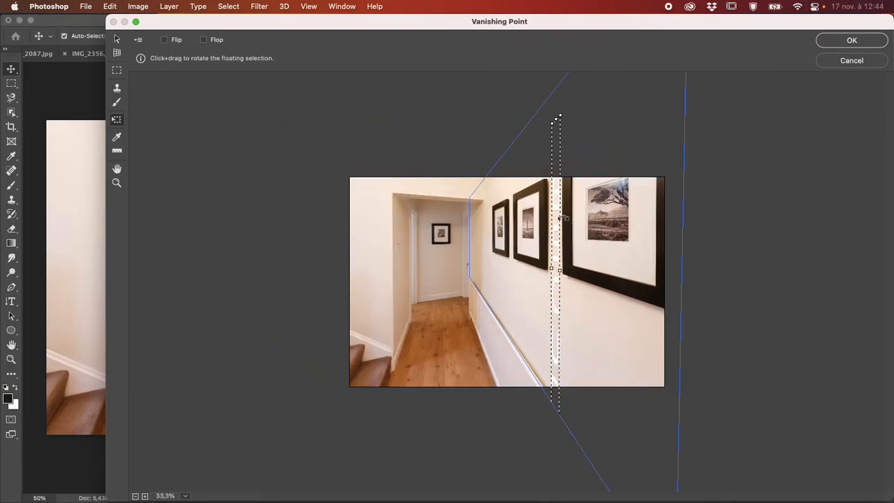
left_click_drag(558, 119, 550, 258)
left_click_drag(552, 303, 557, 254)
left_click_drag(555, 204, 557, 223)
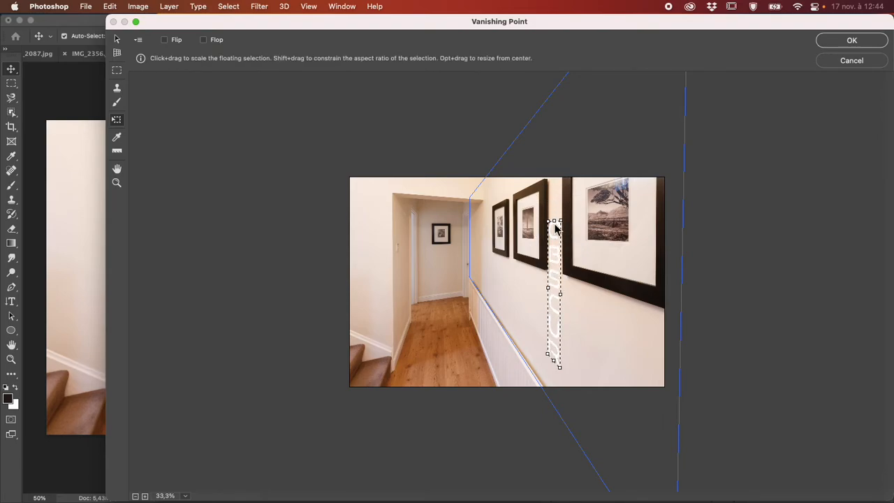
key("super+plus")
key("super+plus")
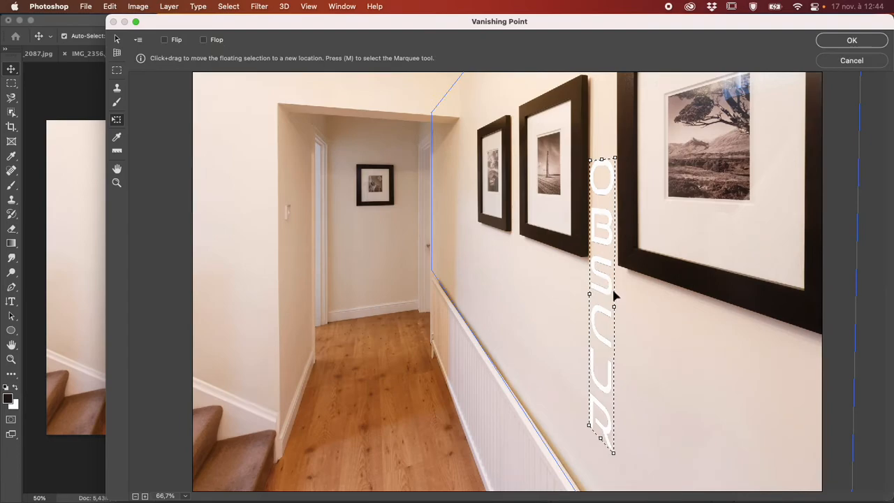
key("Return")
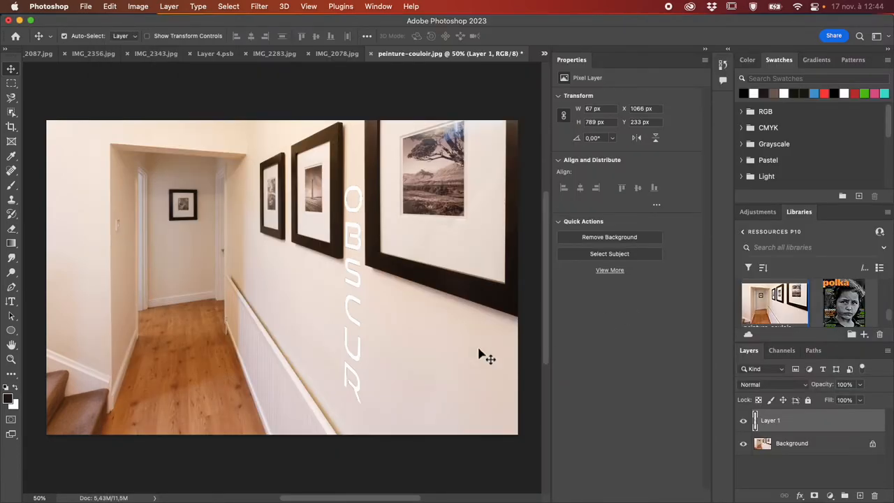
- Move the OBSCUR text on Layer 1 slightly higher on the wall between the second and third frames
left_click_drag(352, 278, 310, 266)
left_click_drag(356, 282, 319, 269)
left_click(11, 83)
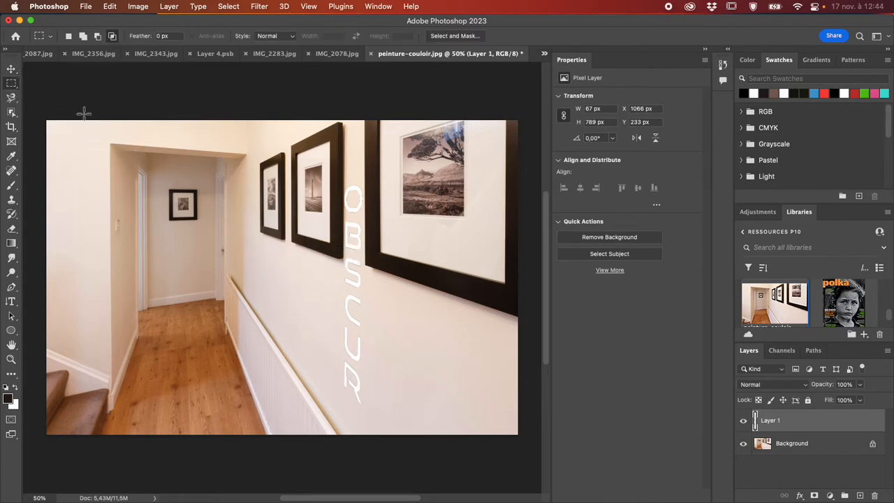
left_click(12, 69)
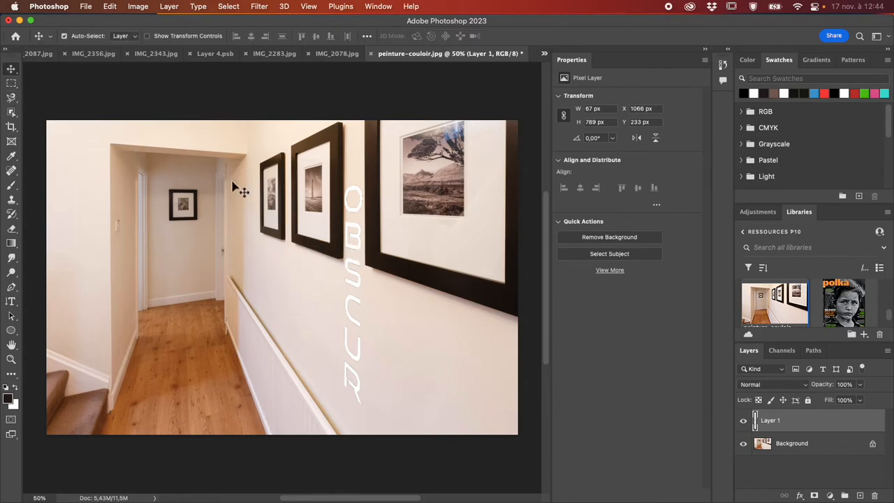
left_click(360, 254)
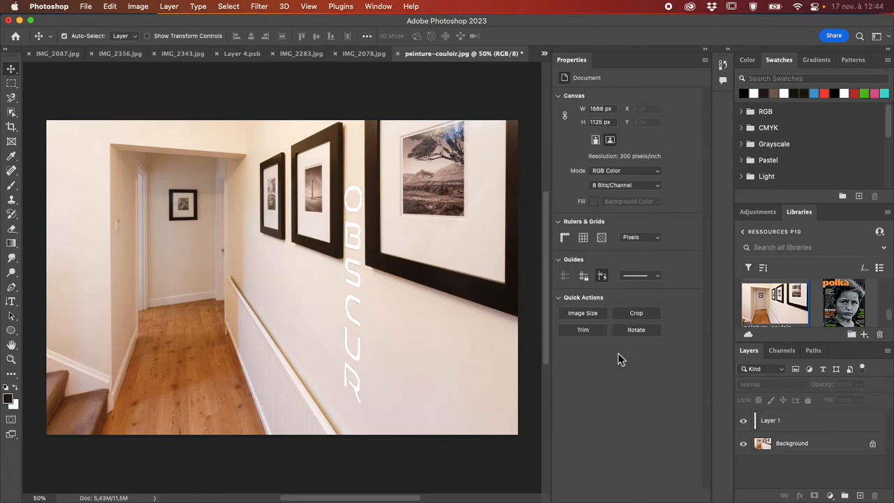
left_click(780, 421)
mouse_move(358, 249)
left_mouse_down()
mouse_move(230, 201)
mouse_move(383, 222)
mouse_move(386, 238)
mouse_move(355, 231)
mouse_move(359, 242)
left_mouse_up()
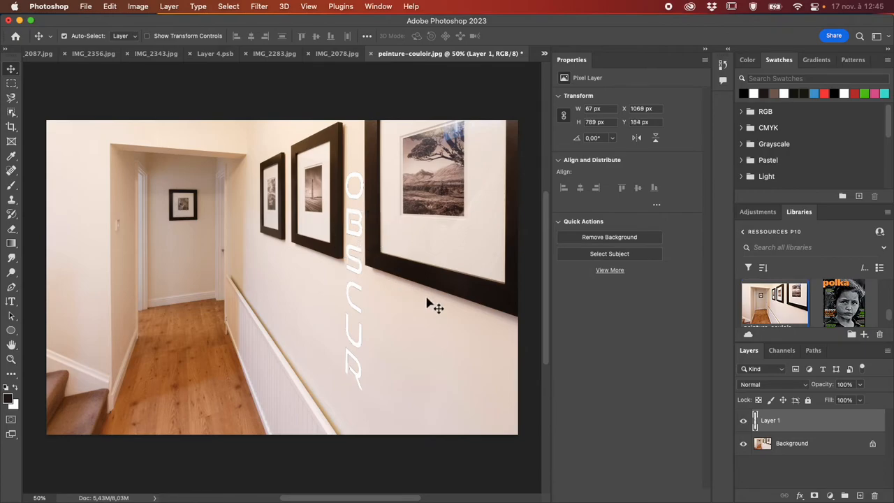
- Add an empty layer directly above the background and check the existing perspective plane in Vanishing Point without applying anything
left_click(797, 449)
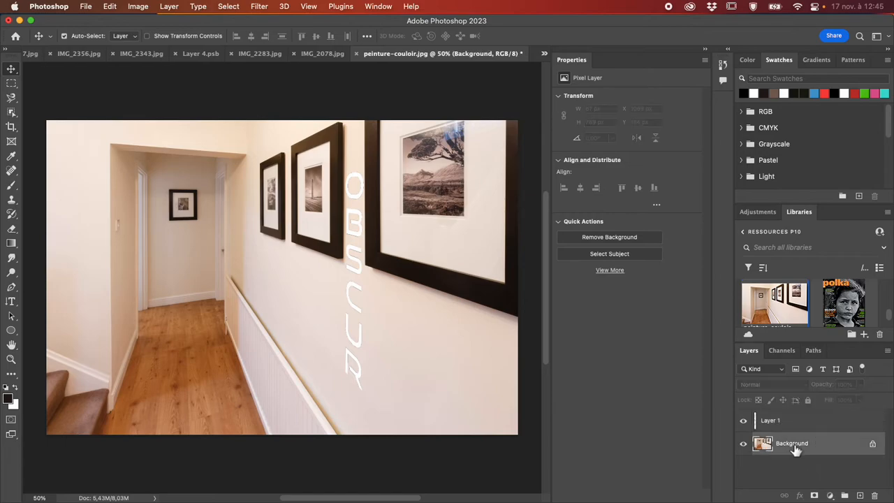
left_click(859, 495)
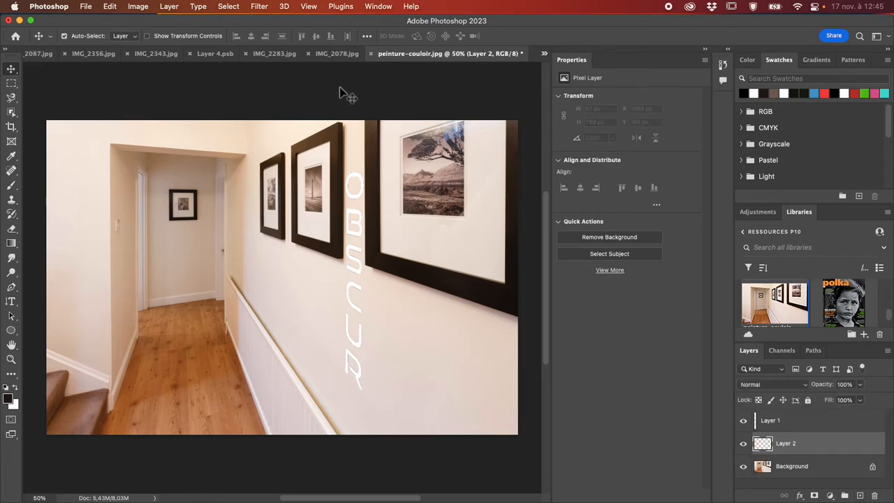
left_click(260, 7)
left_click(285, 120)
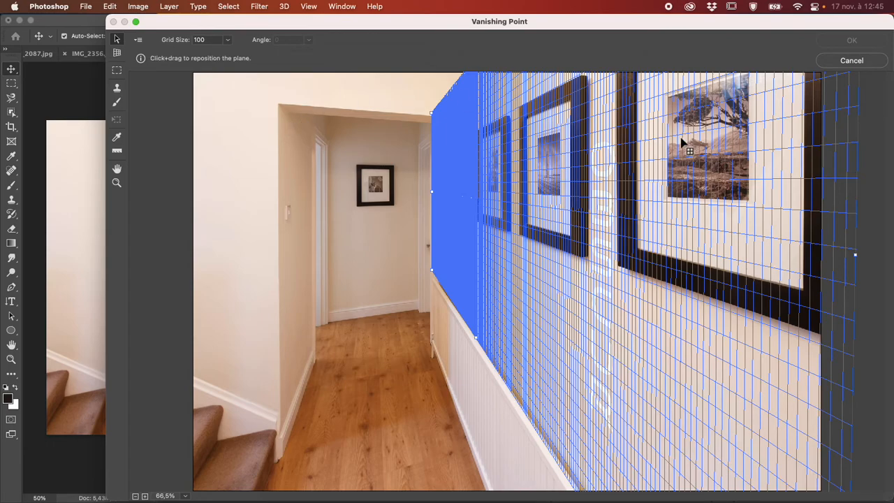
left_click(876, 64)
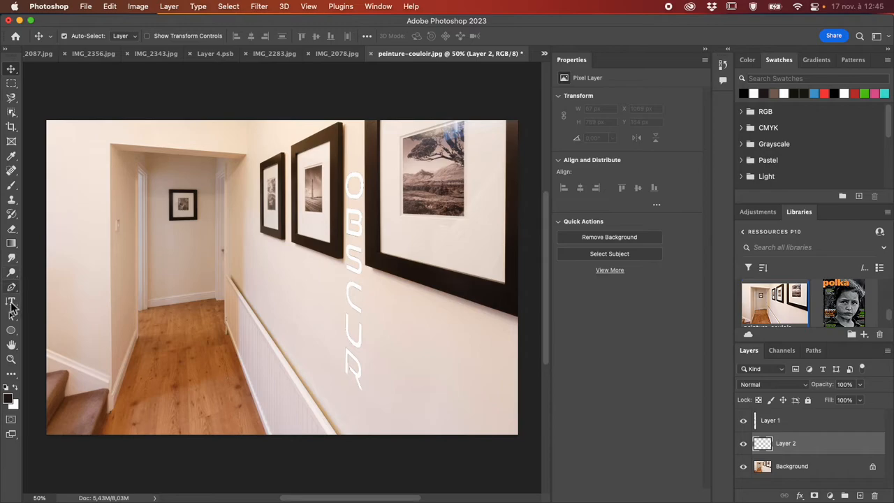
left_click_drag(11, 305, 42, 299)
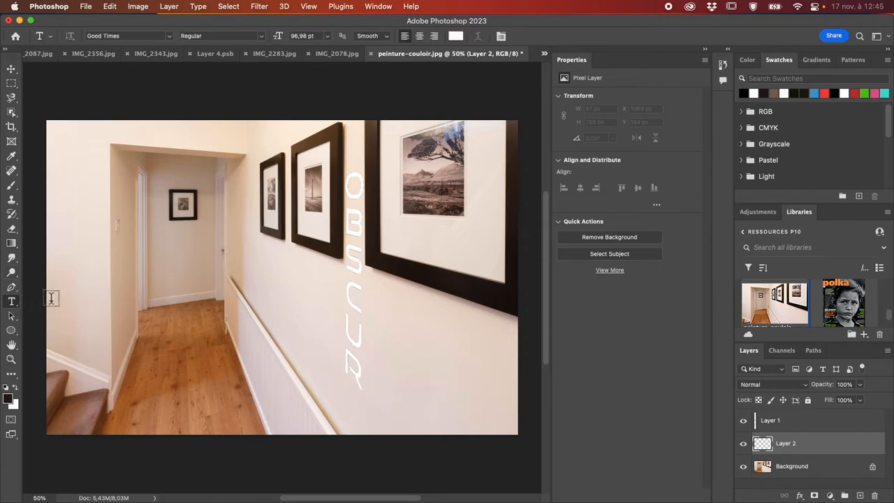
key("g")
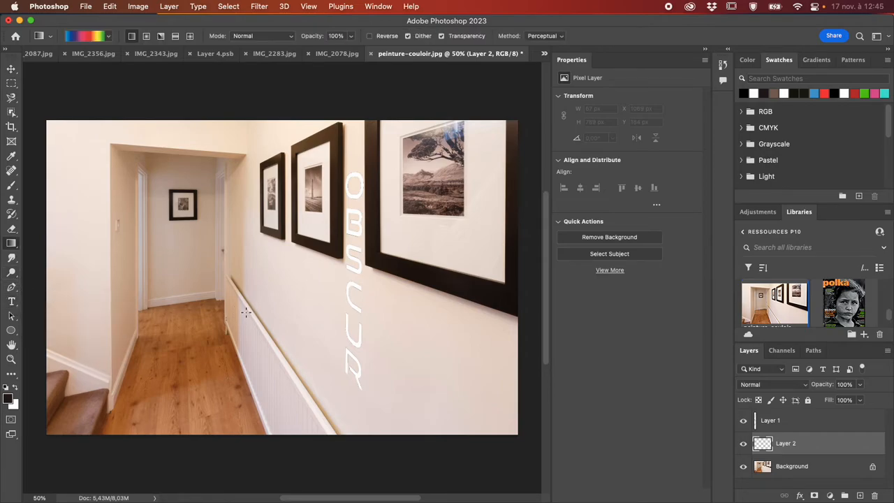
left_click_drag(214, 261, 383, 385)
key("super+z")
- Add the text GALLERIE in white Good Times at 96,98 pt and move it across the lower middle of the photo
left_click(12, 304)
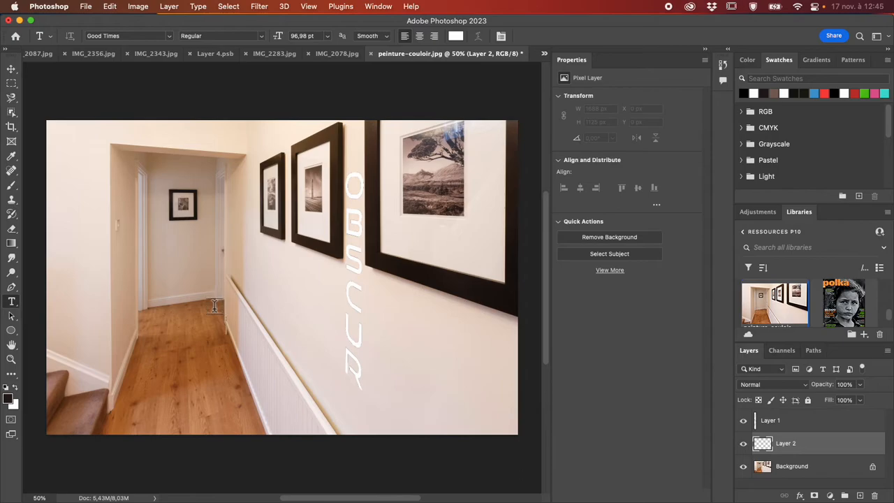
left_click(256, 275)
type("GALL")
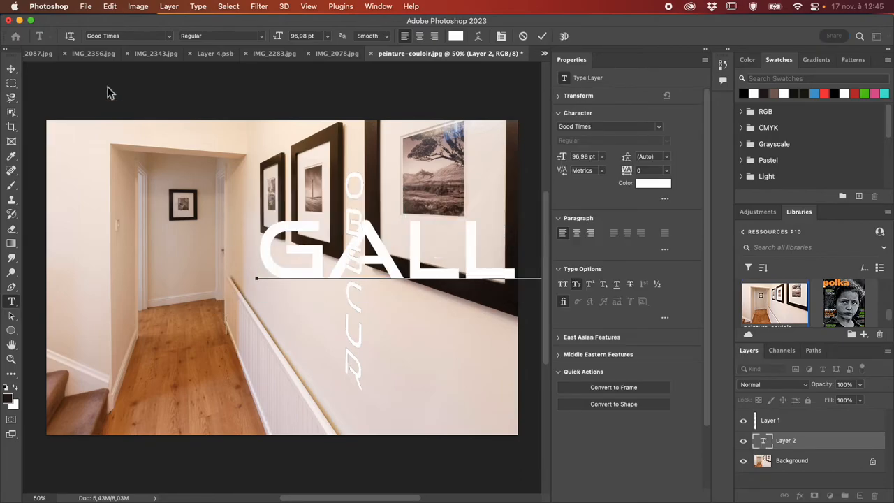
left_click(11, 69)
left_click_drag(374, 258, 170, 319)
- Scale the GALLERIE text down proportionally to about 60,57 pt with Free Transform
key("super+minus")
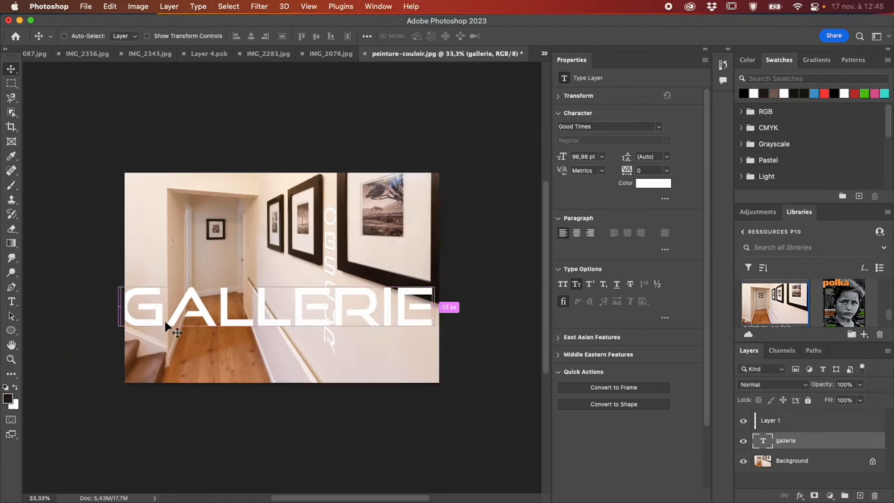
key("super+minus")
key("super+t")
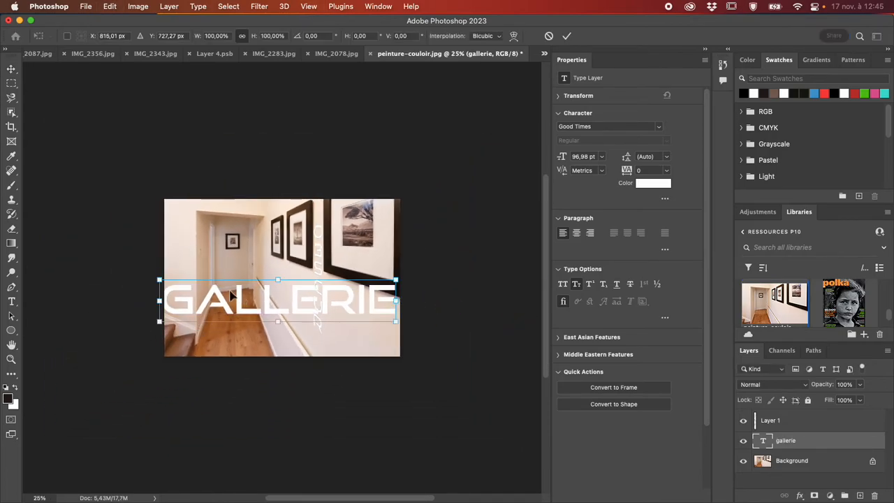
left_click_drag(396, 322, 350, 305)
key("Return")
- Load the gallerie layer's letters as a selection, copy them, deselect, and hide the text layer
left_click_drag(768, 471, 768, 447)
left_click(763, 443, "super")
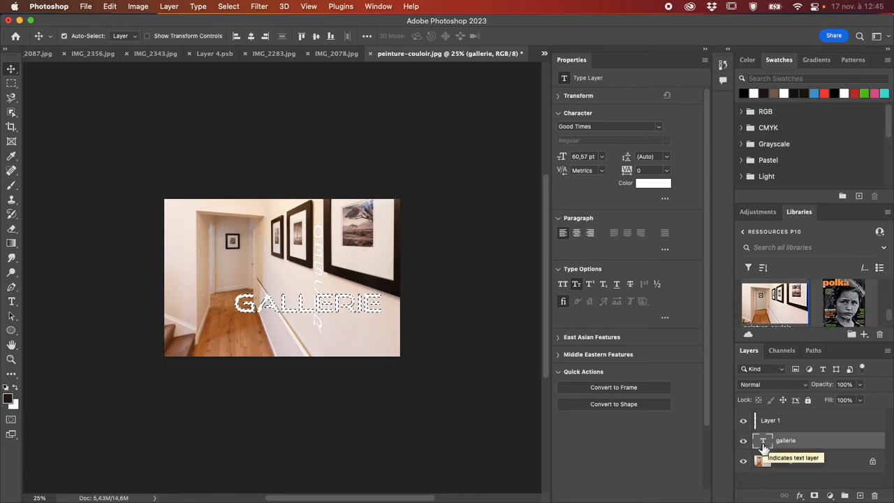
key("super+d")
left_click(744, 442)
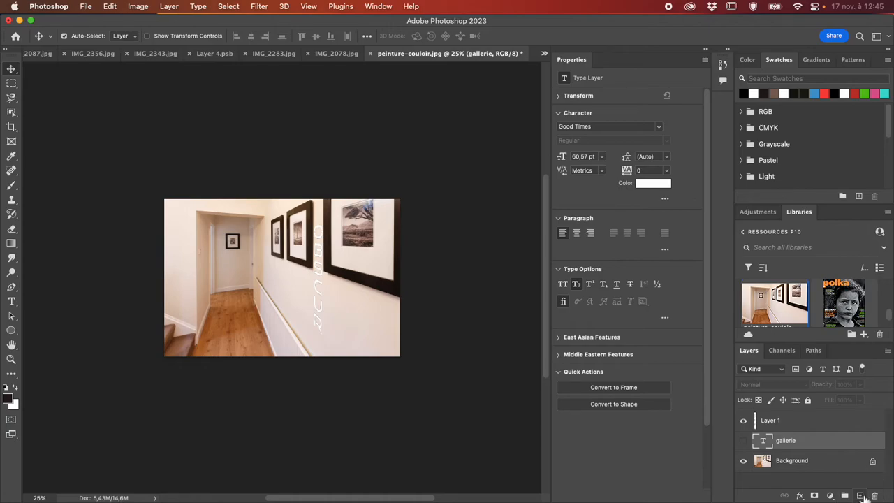
- On a new empty layer, paste GALLERIE into Vanishing Point and place it on the wall below the two farther frames, applying the filter
left_click(860, 495)
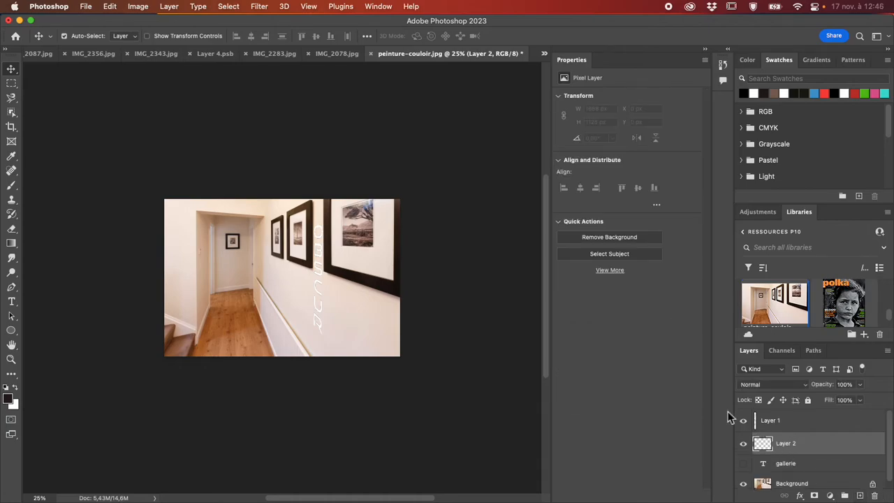
left_click(260, 7)
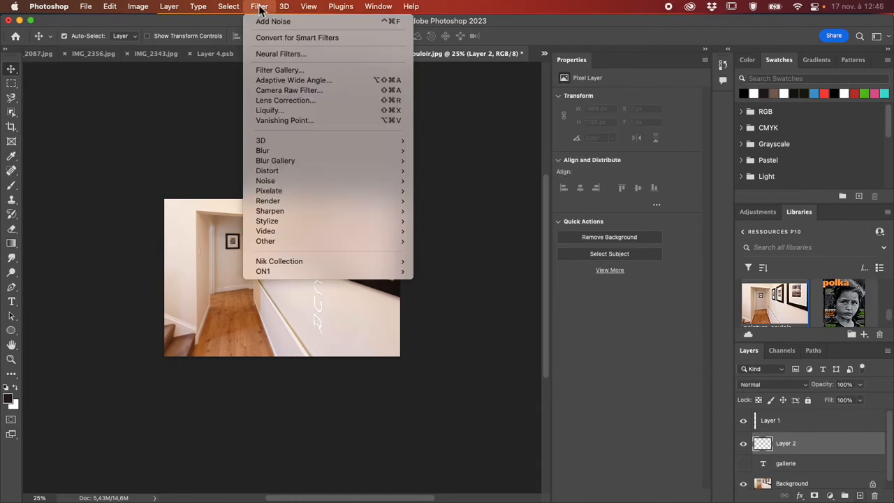
left_click(313, 121)
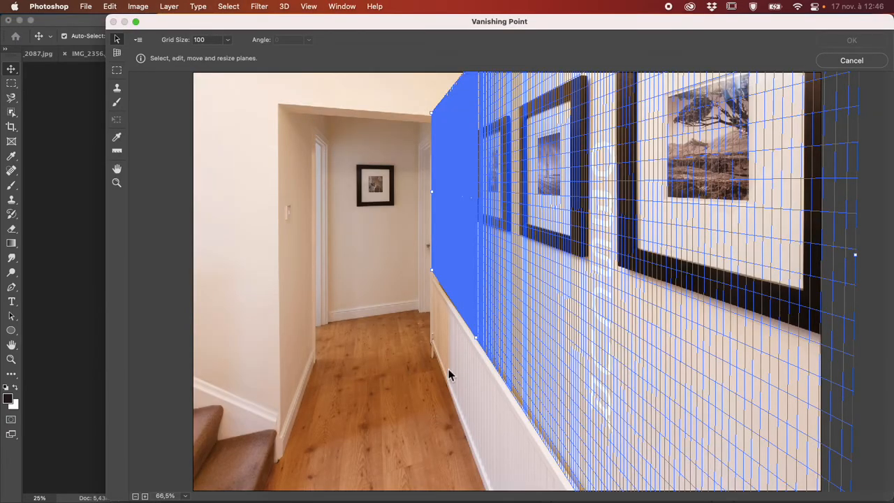
left_click(116, 72)
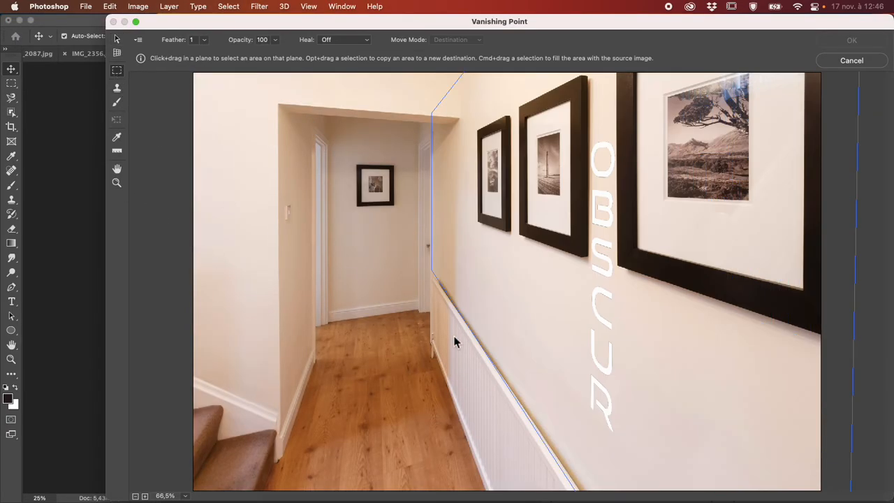
key("super+v")
left_click_drag(369, 113, 503, 318)
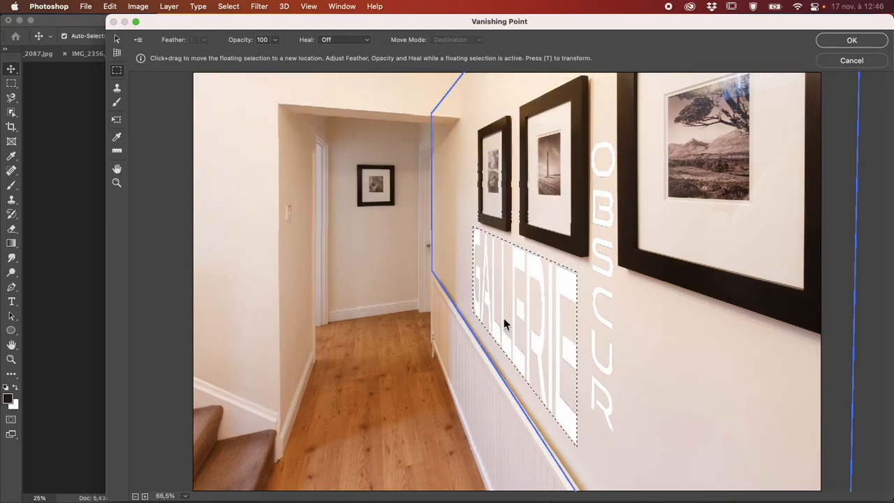
key("Return")
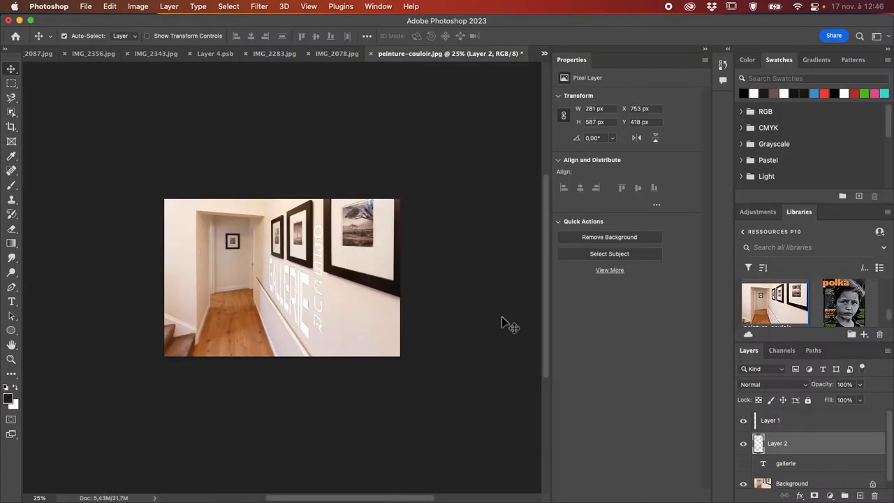
- Add a drop shadow to the perspective GALLERIE on Layer 2 and reposition it to about 14 px distance at 118°
left_click(743, 444)
left_click(743, 444)
double_click(814, 449)
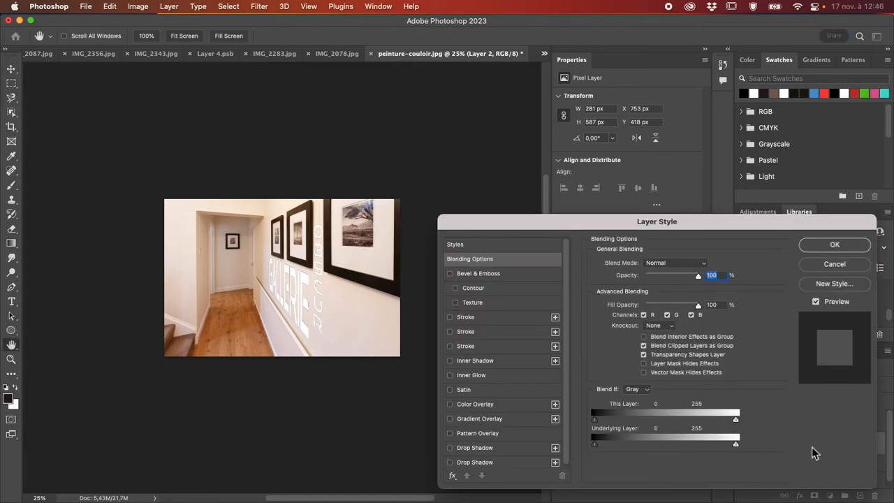
left_click(450, 448)
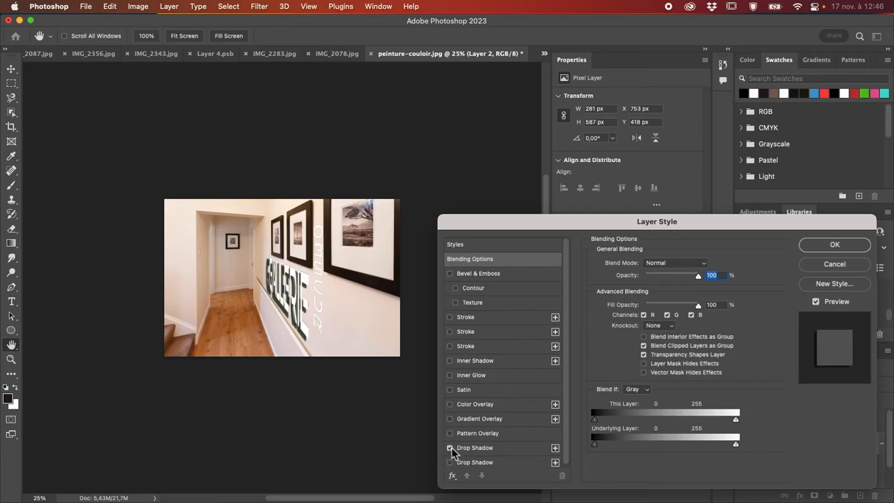
left_click(475, 447)
left_click_drag(310, 340, 305, 334)
- Lower the GALLERIE drop shadow's opacity to about 31% and accept the layer style
key("super+plus")
key("super+plus")
key("super+plus")
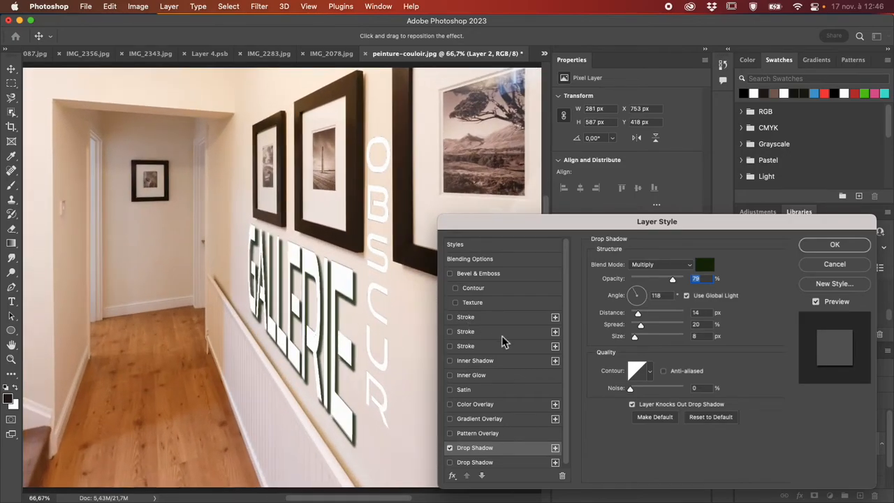
left_click_drag(669, 283, 649, 281)
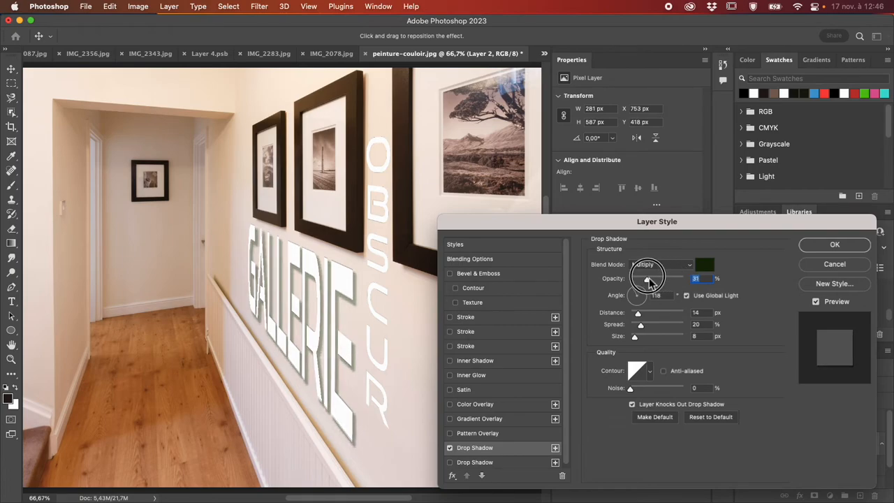
left_click(831, 248)
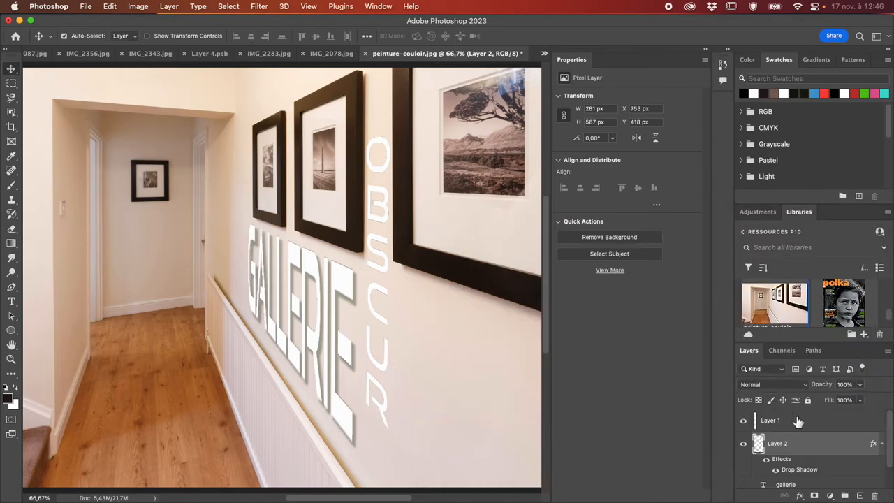
- Add an empty layer directly above the Background layer
scroll(798, 421, "down", 1)
key("super+minus")
key("super+minus")
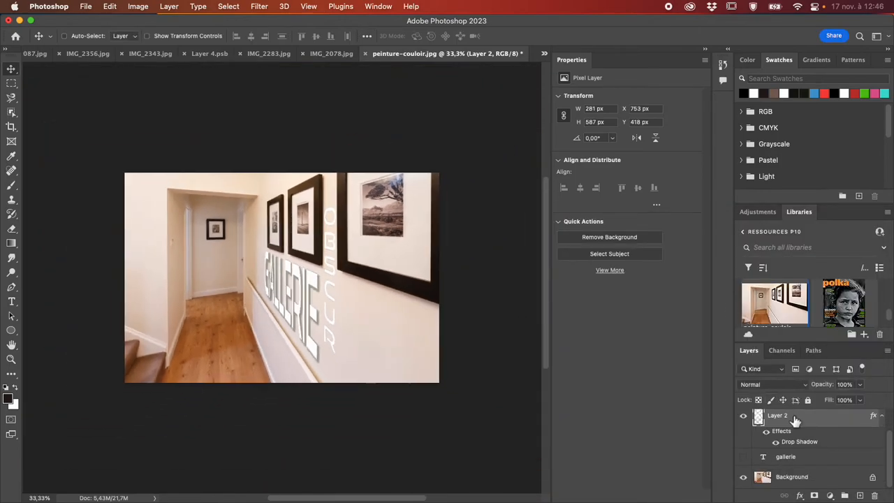
left_click(812, 477)
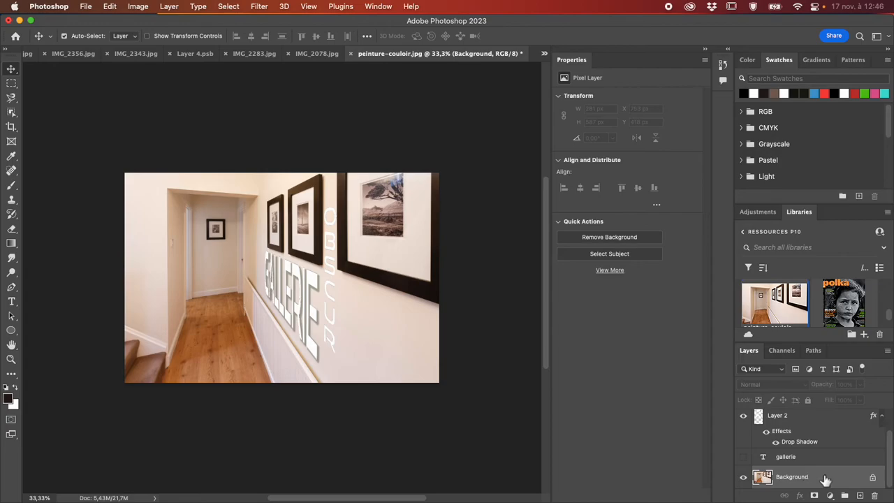
left_click(860, 495)
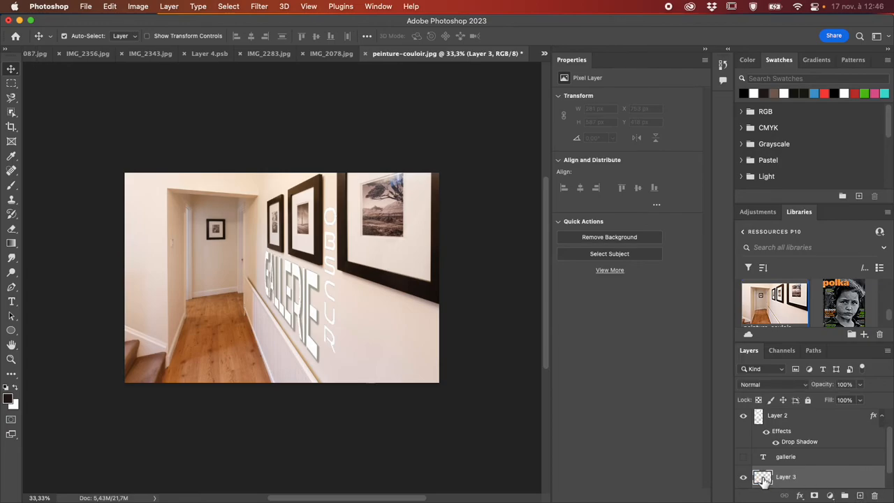
- Find the black cat in the open document IMG_2087.jpg, select its outline from Layer 2, and copy it
left_click(147, 54)
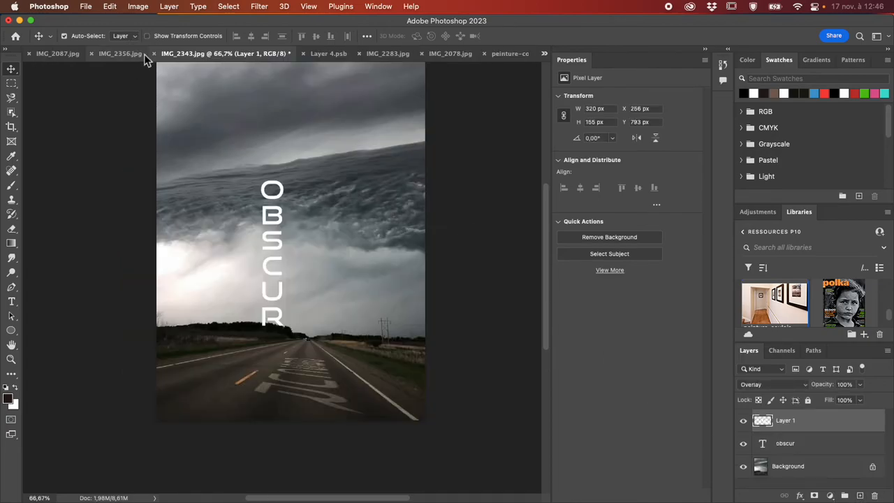
left_click(321, 57)
left_click(386, 54)
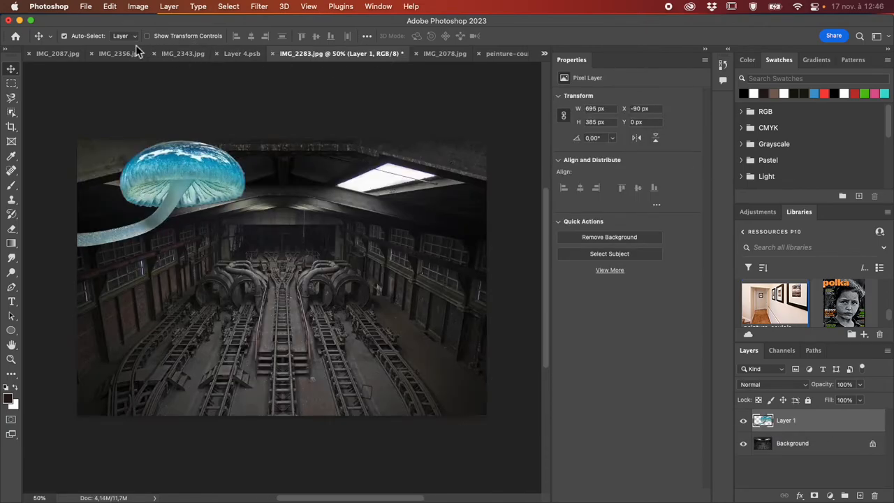
left_click(74, 54)
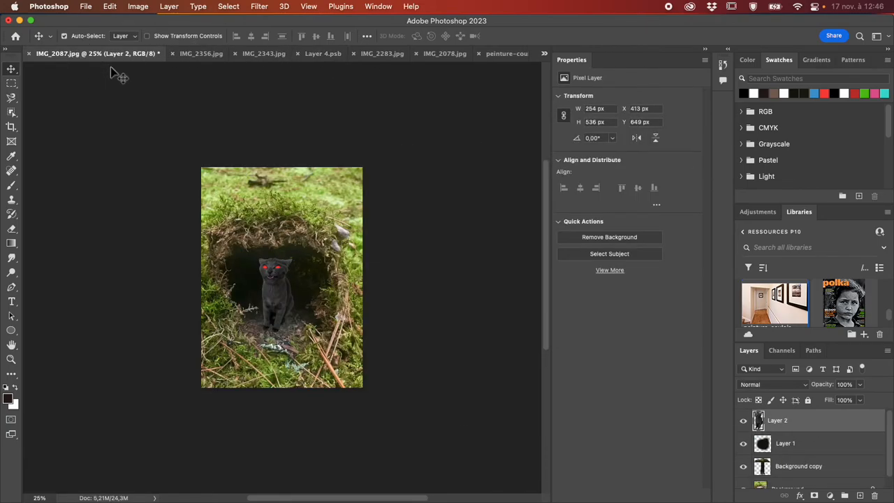
left_click(761, 423, "super")
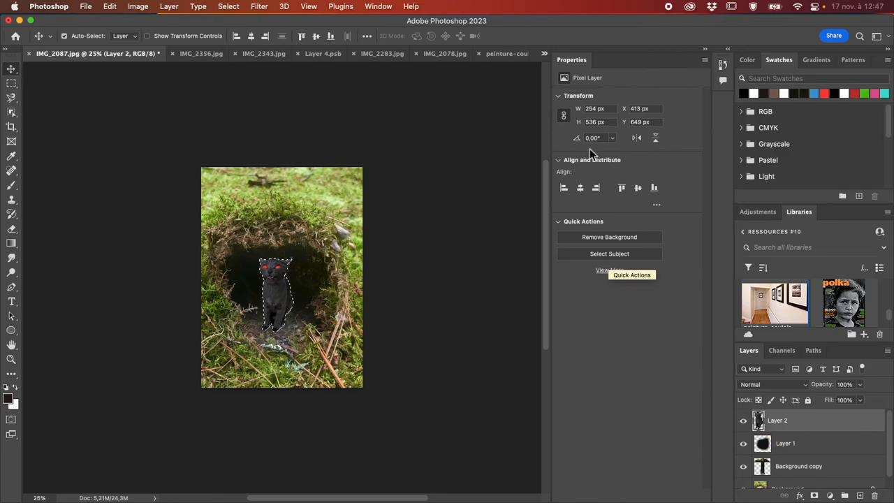
- Back in peinture-couloir.jpg, paste the cat into Vanishing Point on Layer 3 and move it onto the wall plane
left_click(507, 54)
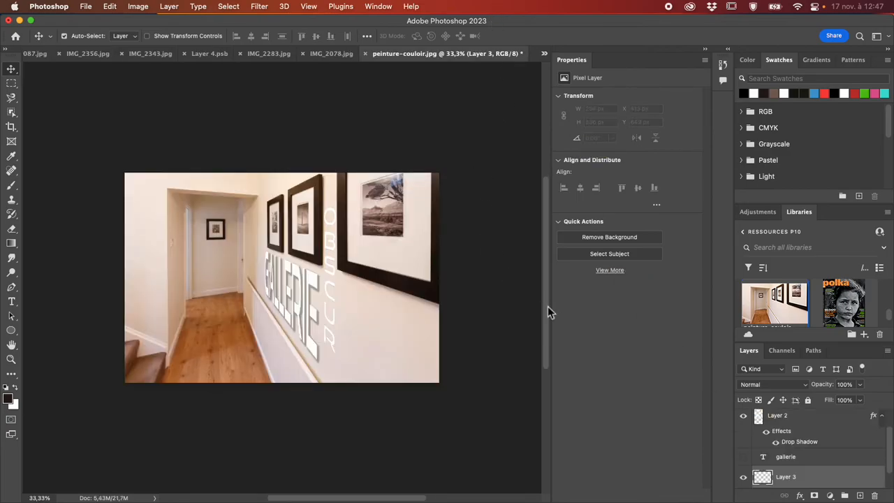
left_click(264, 8)
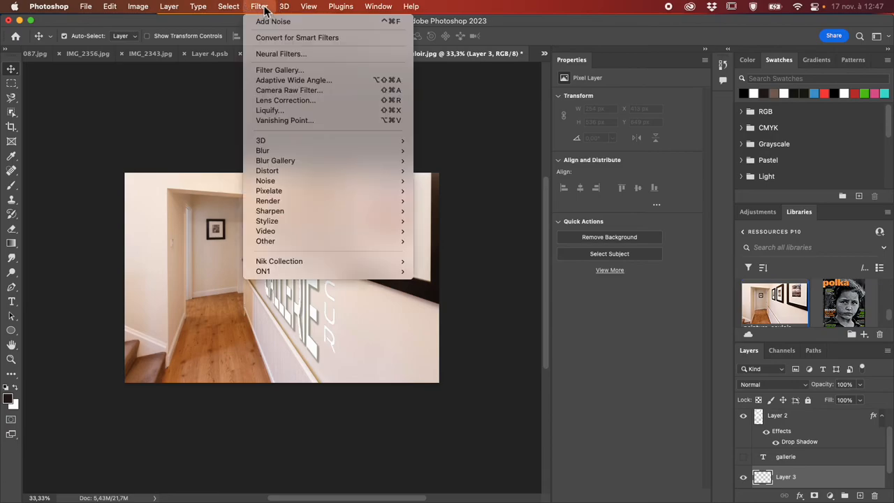
left_click(299, 121)
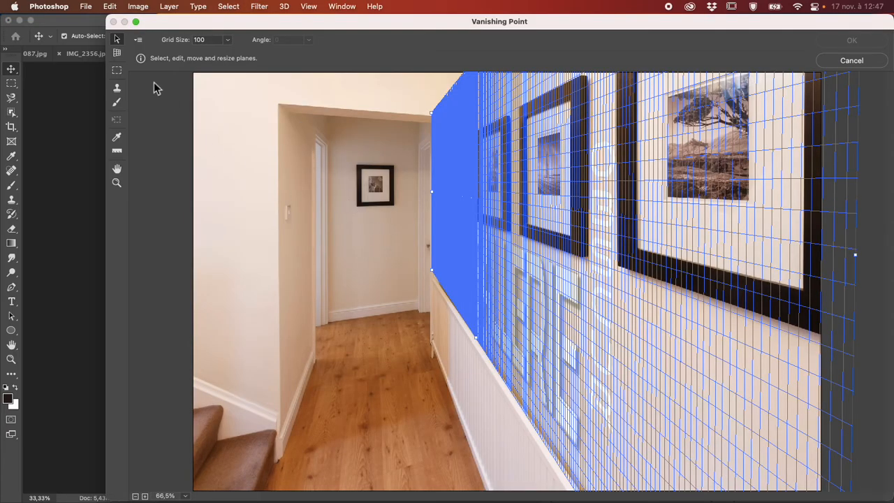
left_click(117, 70)
key("super+v")
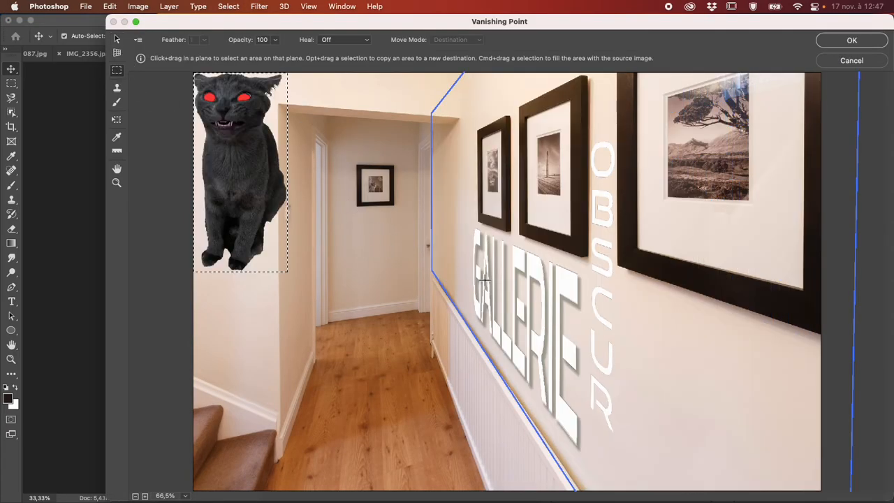
left_click_drag(262, 169, 666, 331)
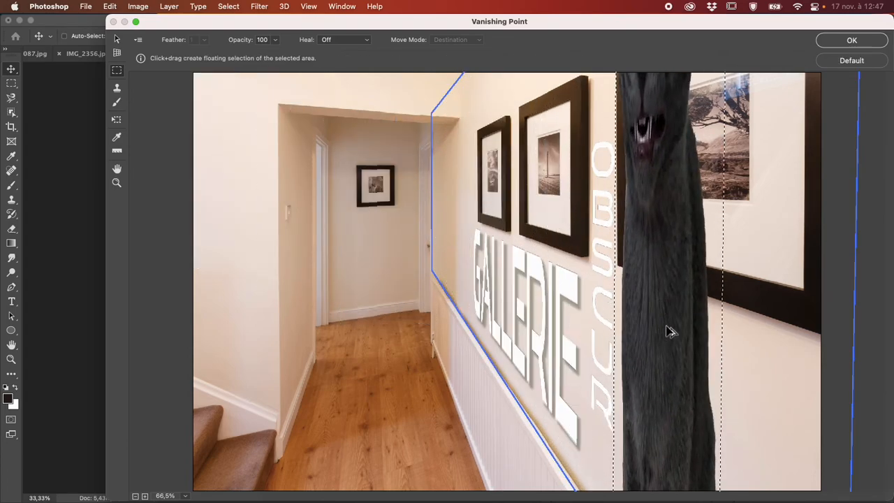
- Shrink the floating cat with the Transform tool and place it on the far wall section beside the first letter of GALLERIE
scroll(667, 331, "down", 1)
key("t")
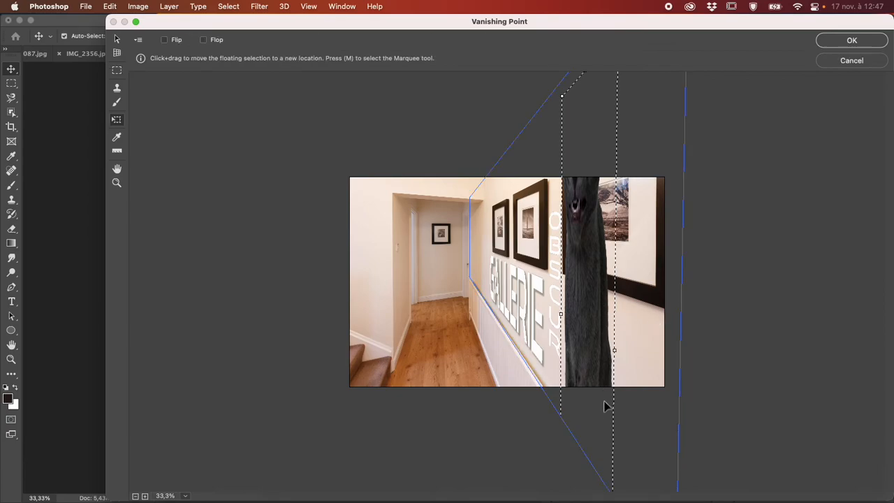
key("super+minus")
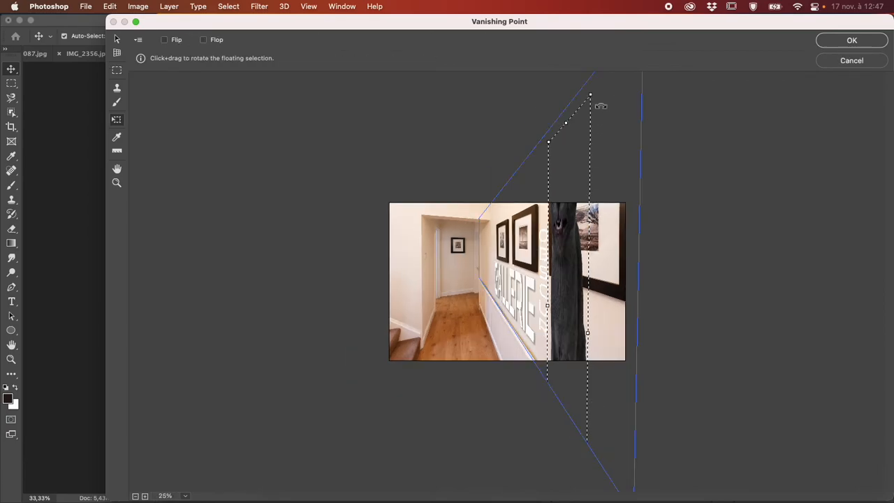
left_click_drag(592, 96, 489, 271)
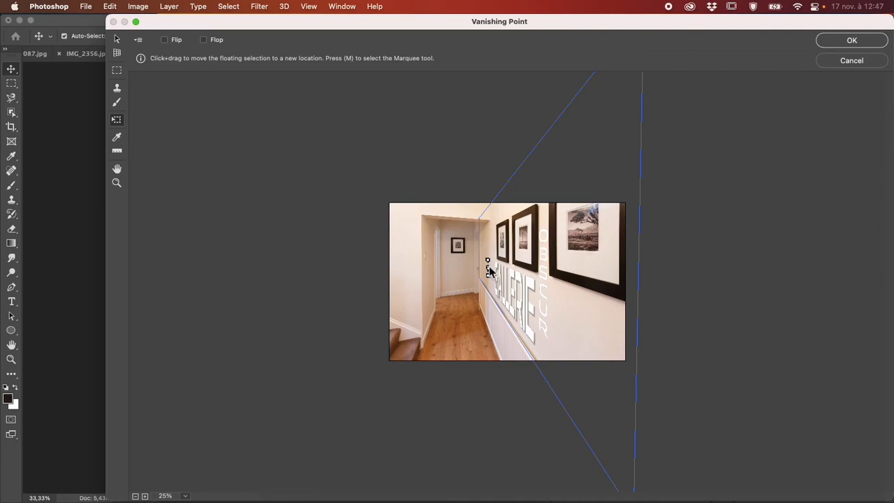
- Widen and slightly enlarge the floating cat, shift it away from GALLERIE toward the far corner of the wall, and apply Vanishing Point
key("super+plus")
key("super+plus")
key("super+plus")
key("super+plus")
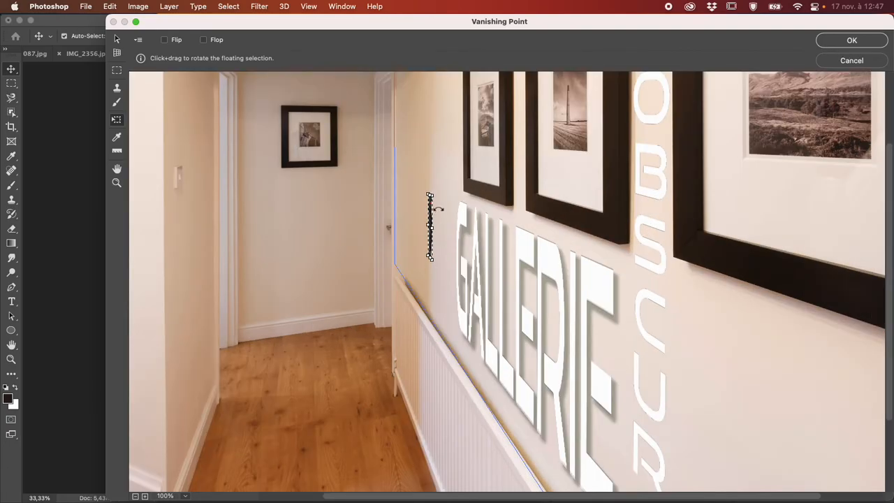
left_click_drag(432, 197, 457, 180)
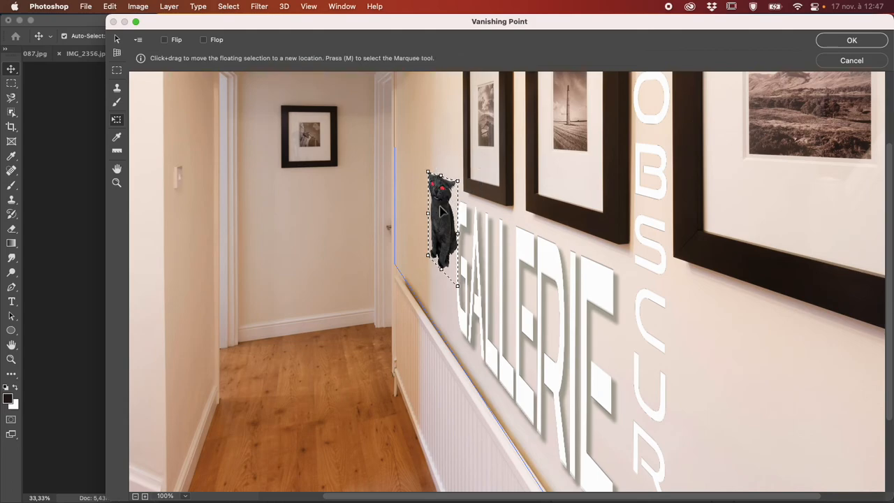
left_click_drag(433, 219, 411, 218)
key("Return")
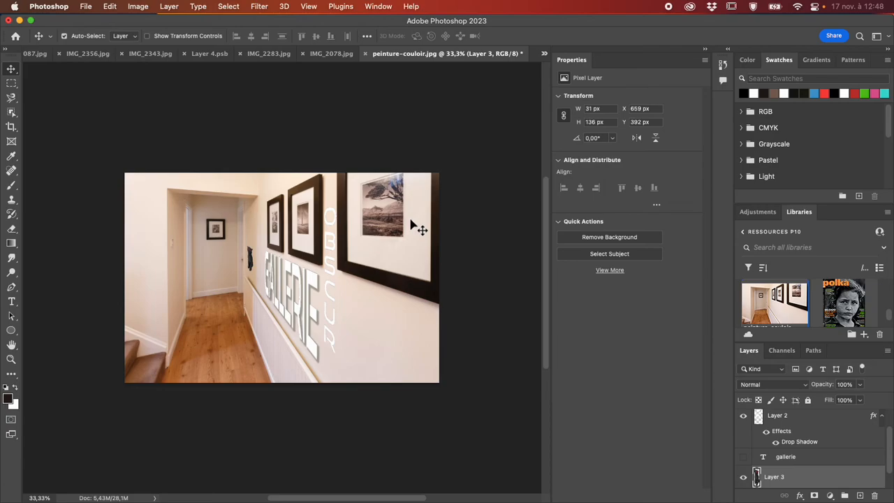
- Try an Inner Glow and an Outer Bevel on the cat's Layer 3, and disable Bevel & Emboss again
double_click(803, 483)
left_click_drag(618, 225, 672, 67)
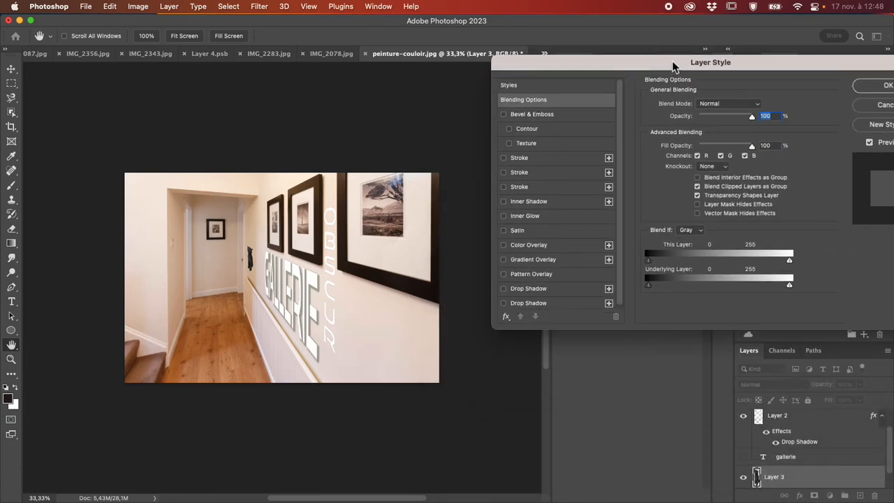
left_click(546, 221)
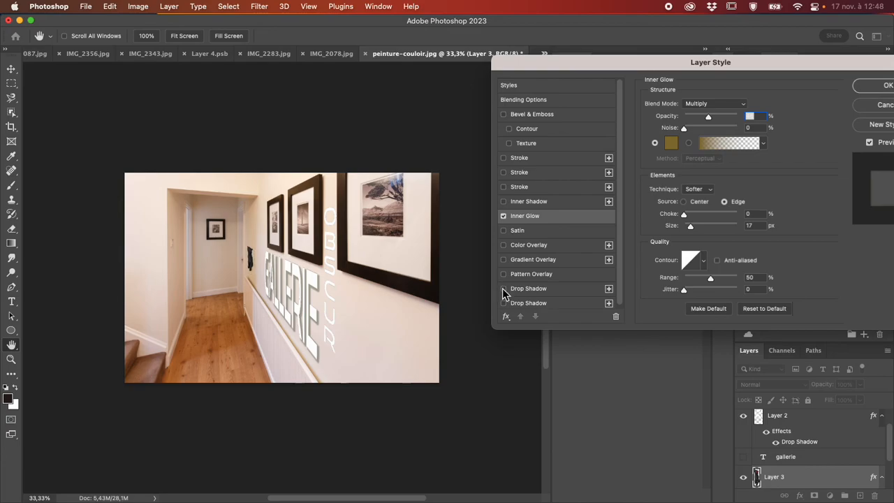
left_click(556, 117)
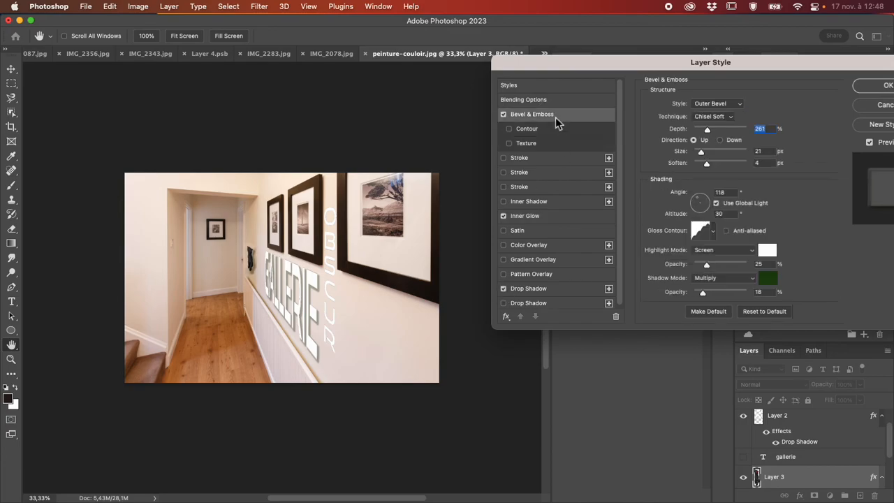
key("super+1")
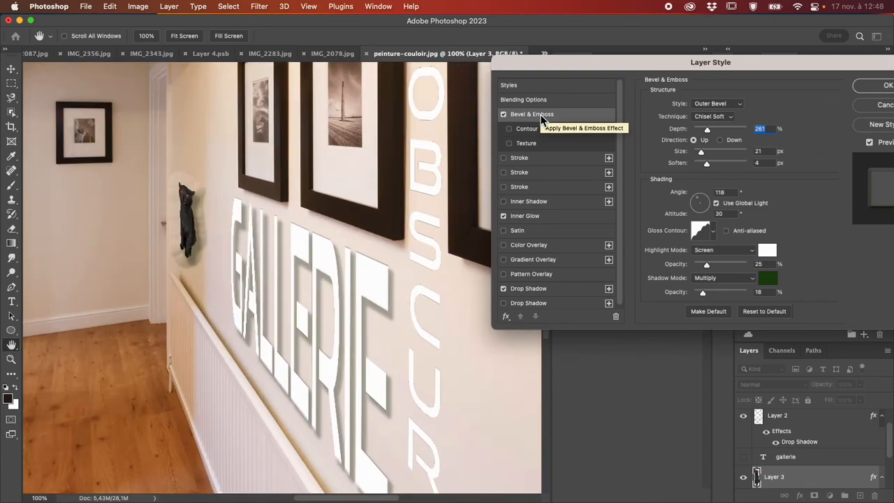
left_click(503, 115)
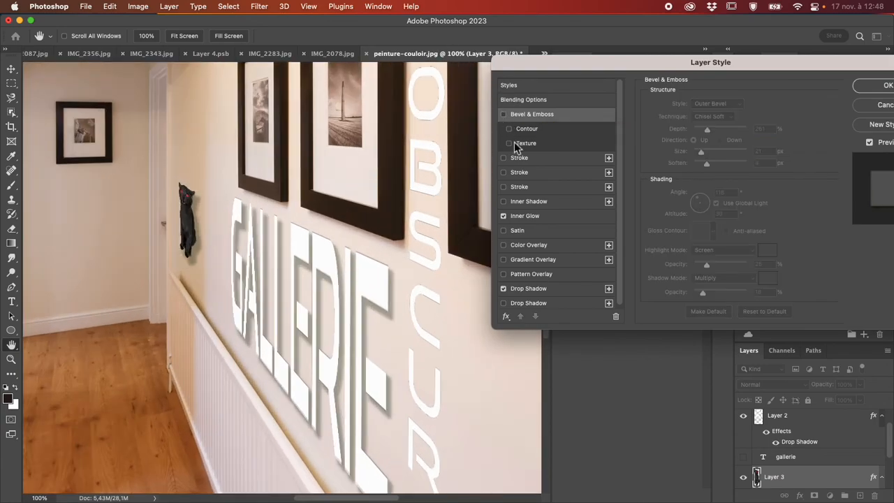
- Try a 15% opacity Drop Shadow and an Inner Shadow on the cat, and discard the layer style changes
left_click(565, 289)
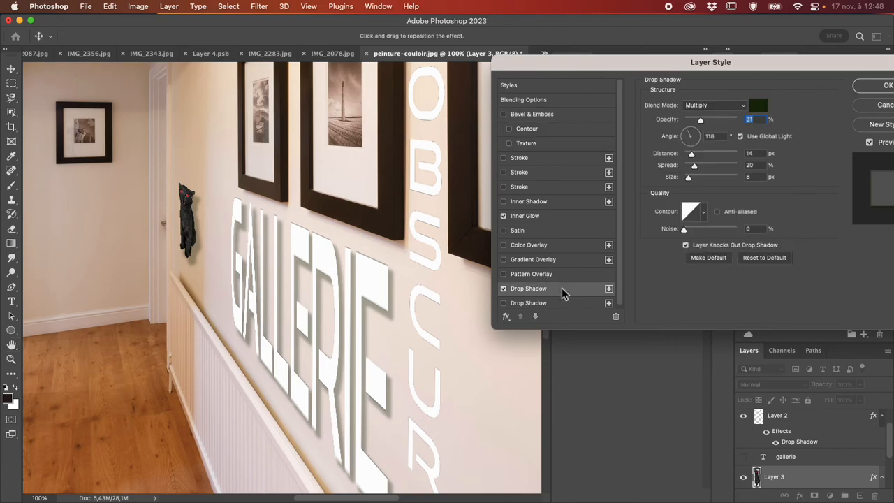
left_click_drag(700, 119, 693, 120)
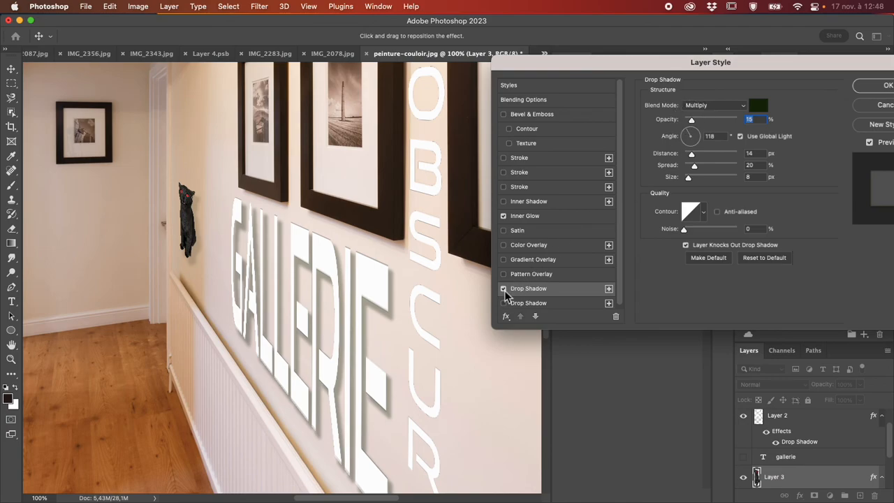
left_click(503, 202)
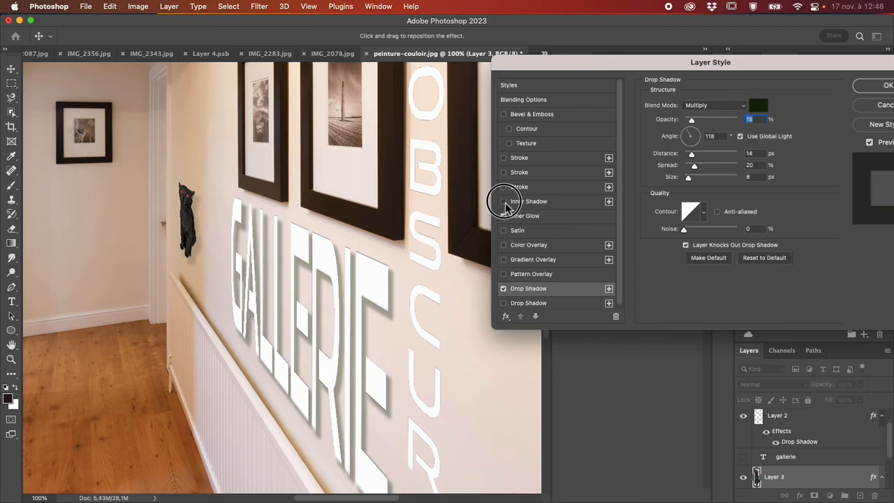
left_click(504, 203)
left_click(503, 202)
left_click(504, 202)
left_click(503, 202)
left_click(504, 202)
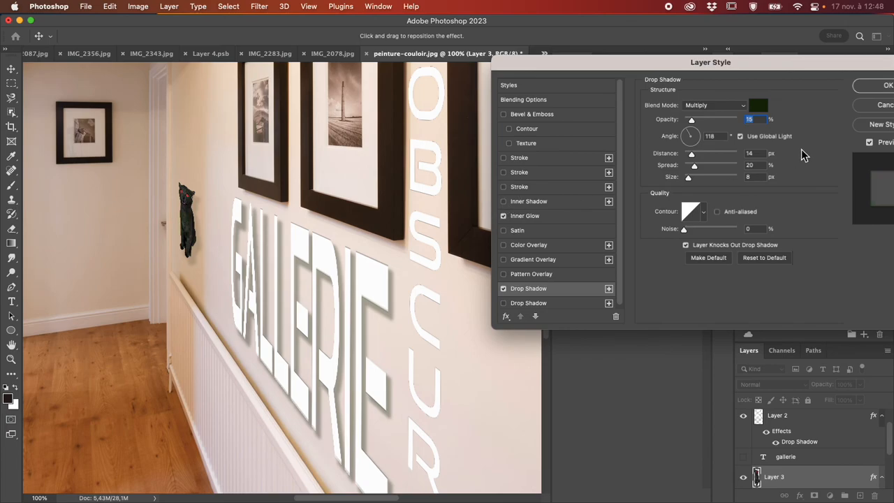
left_click(870, 106)
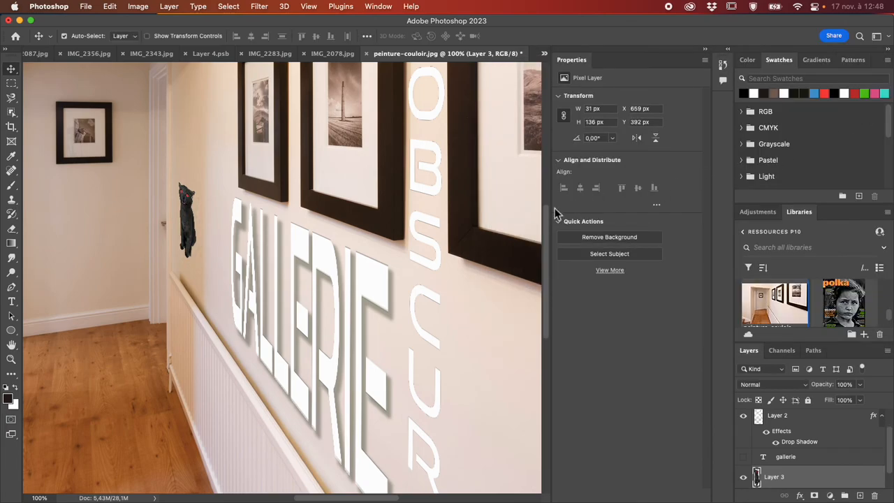
key("super+minus")
key("super+minus")
key("super+minus")
key("super+minus")
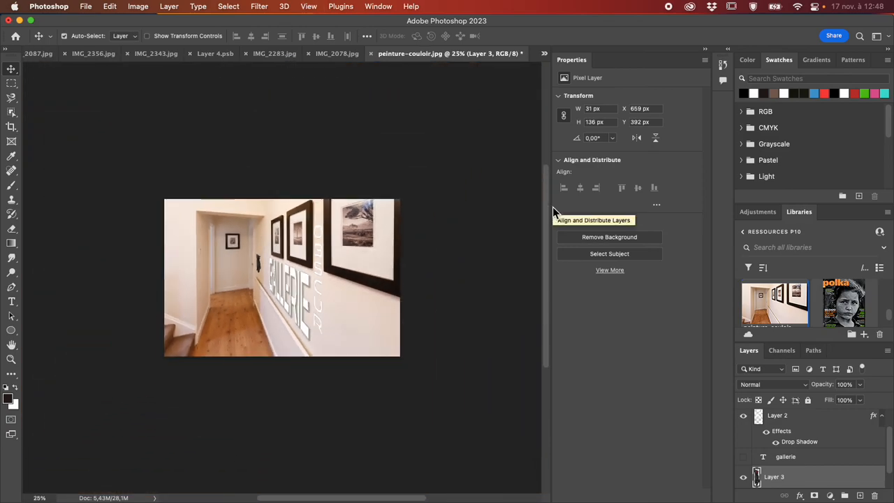